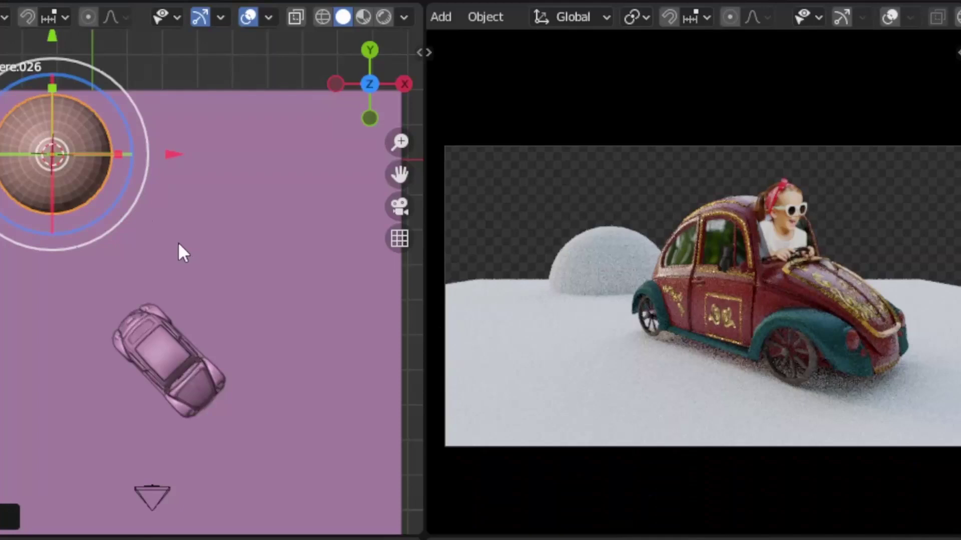
key(shift+d)
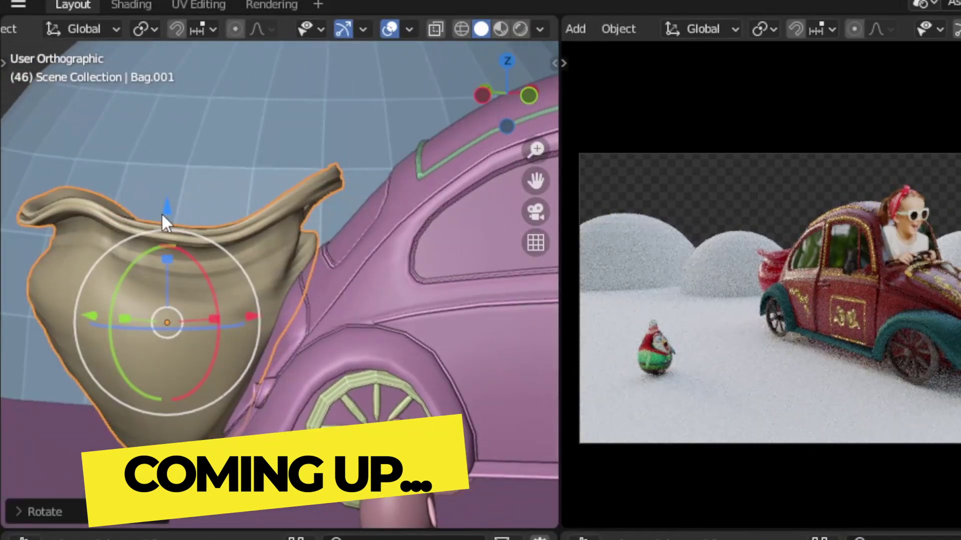
drag(161, 212, 214, 215)
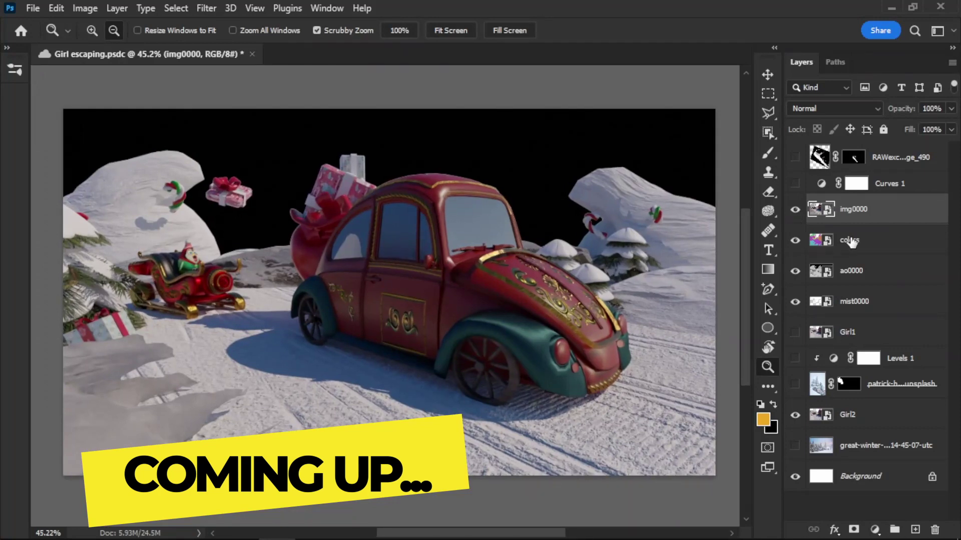
drag(851, 241, 852, 199)
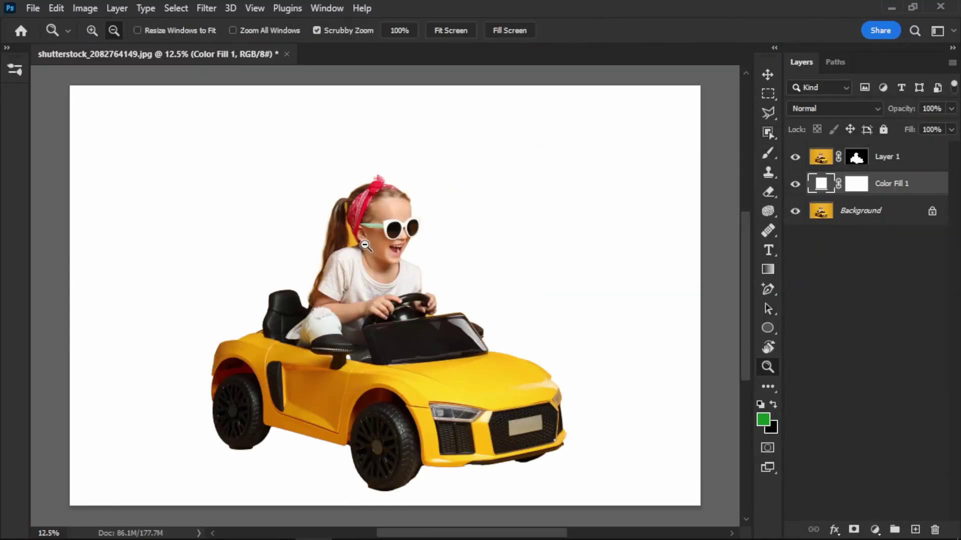
Select the leftover yellow background between the girl's ponytail and bandana on Layer 1 with Color Range.
alt+scroll(365, 245, up, 5)
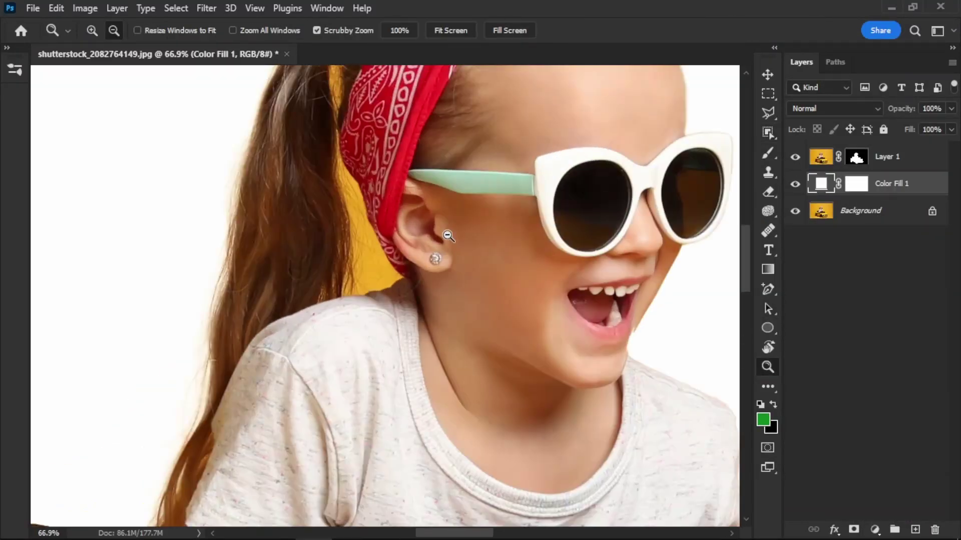
click(176, 8)
click(197, 152)
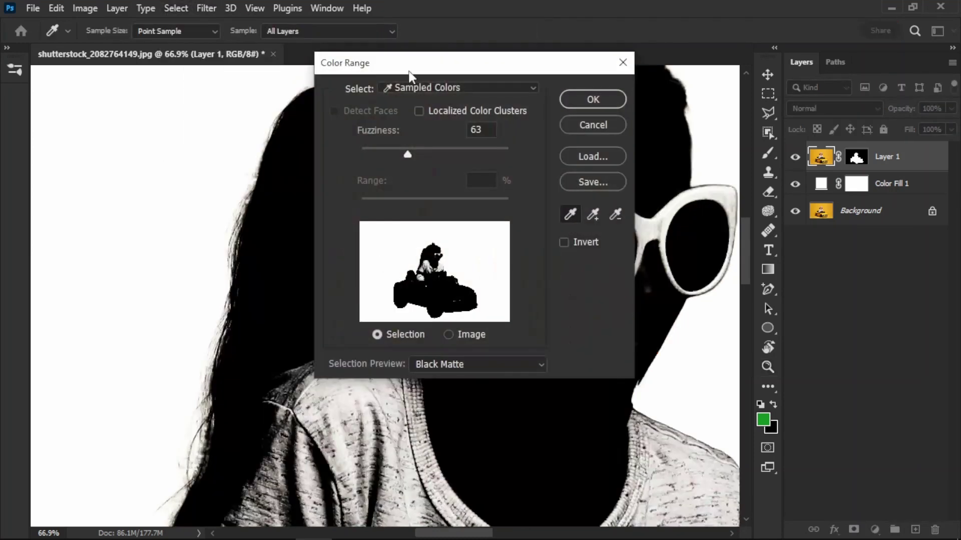
click(389, 292)
click(712, 117)
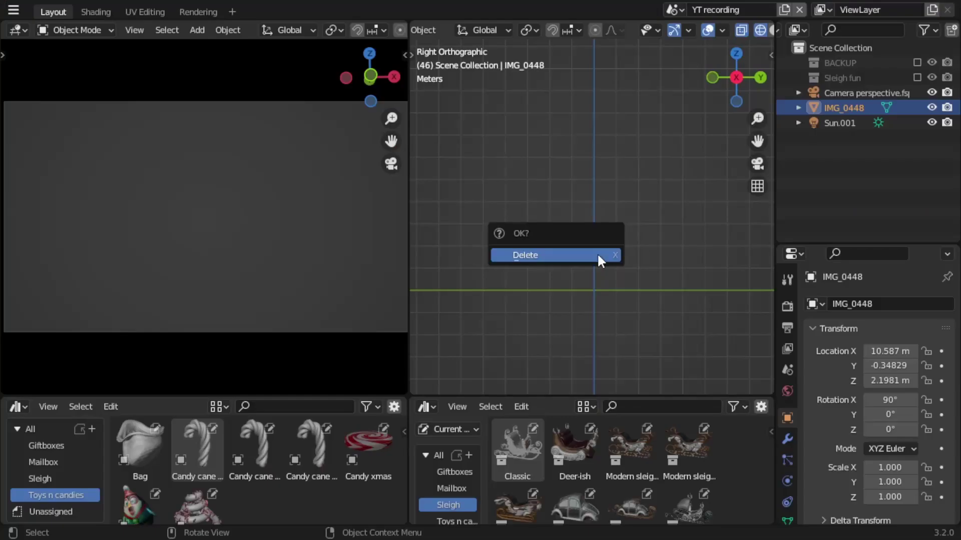
In Blender, replace the girl image plane with IMG_0448 imported from the Stock sleigh folder using Principled material, and enlarge it.
click(596, 253)
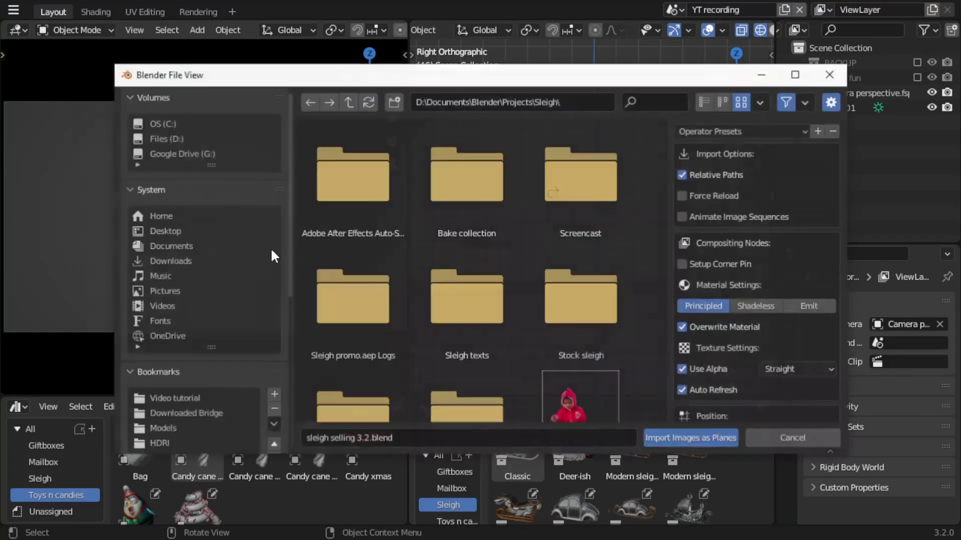
scroll(202, 415, down, 2)
scroll(202, 409, down, 5)
click(202, 409)
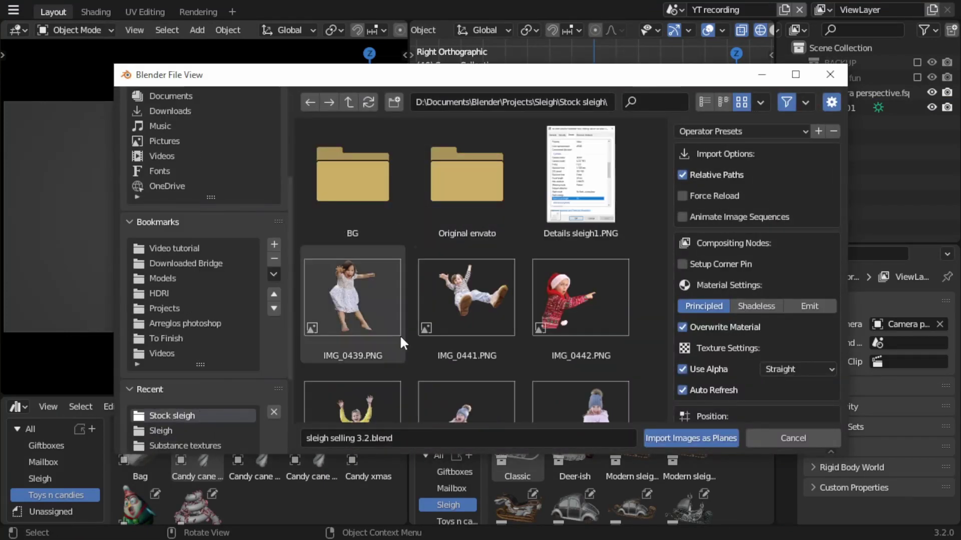
scroll(501, 307, down, 5)
double_click(561, 306)
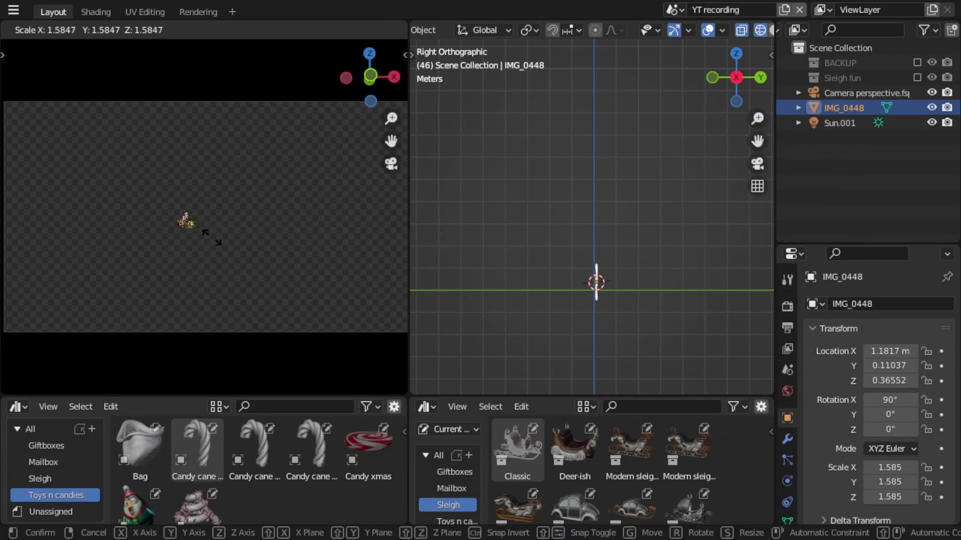
click(381, 323)
Check the passepartout value in the camera's viewport display settings and delete the imported girl image plane.
click(787, 481)
scroll(888, 444, down, 8)
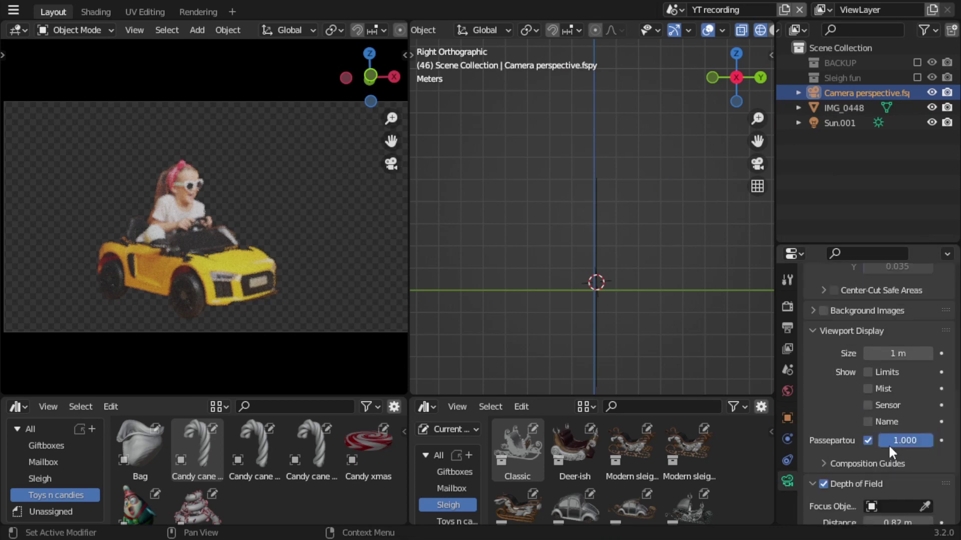
key(Delete)
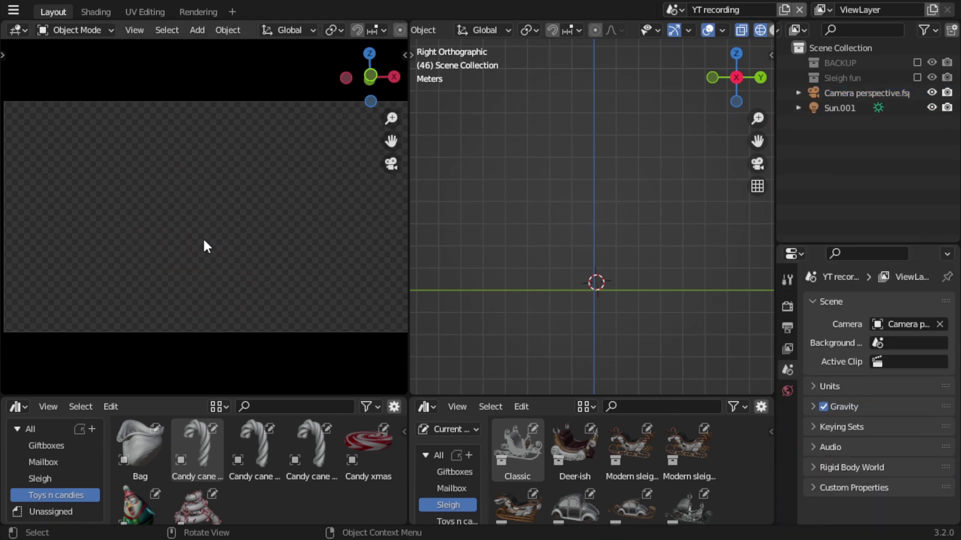
Import IMG_0448 from the Stock sleigh folder as an image plane with Shadeless material, then enlarge and reposition it in the camera view.
key(shift+a)
mouse_move(202, 255)
click(285, 285)
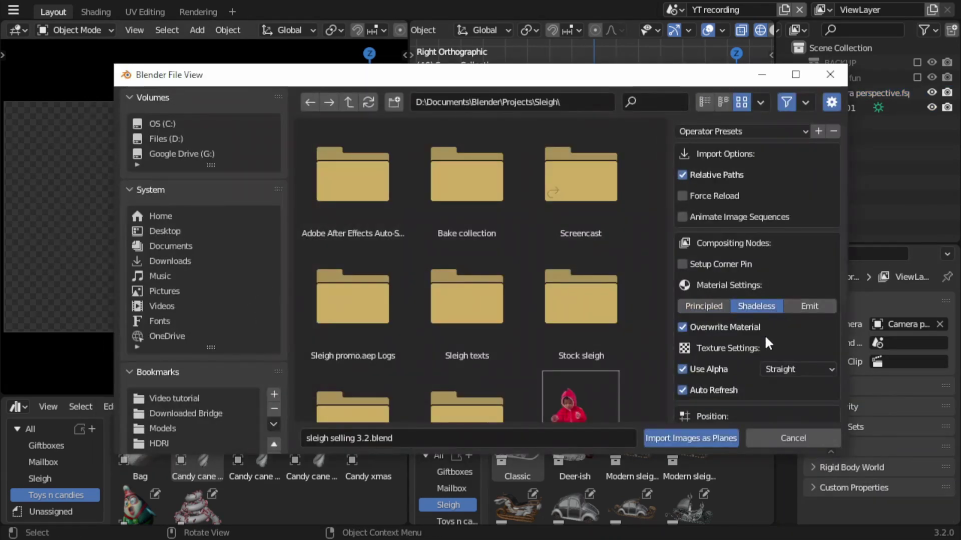
scroll(184, 387, down, 8)
click(184, 387)
click(592, 386)
click(691, 438)
key(s)
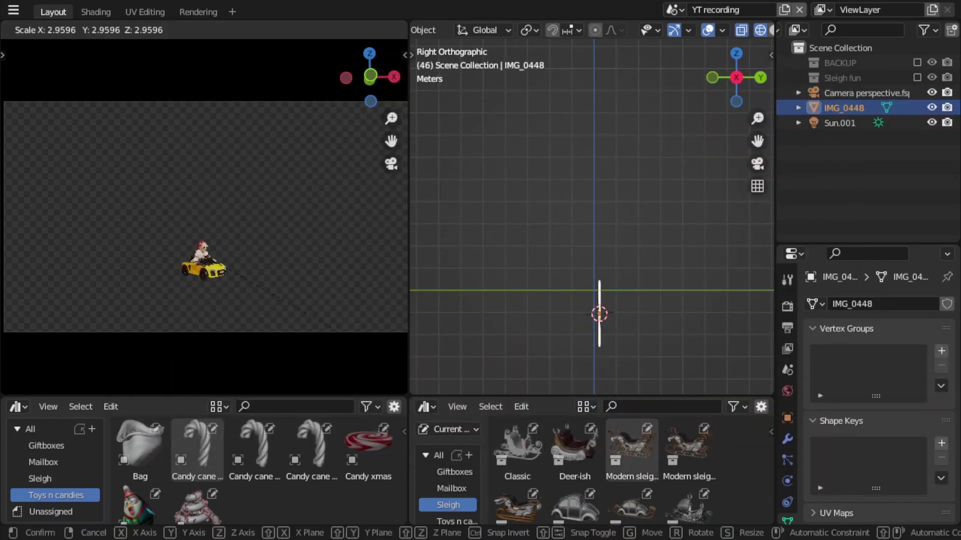
click(399, 235)
key(g)
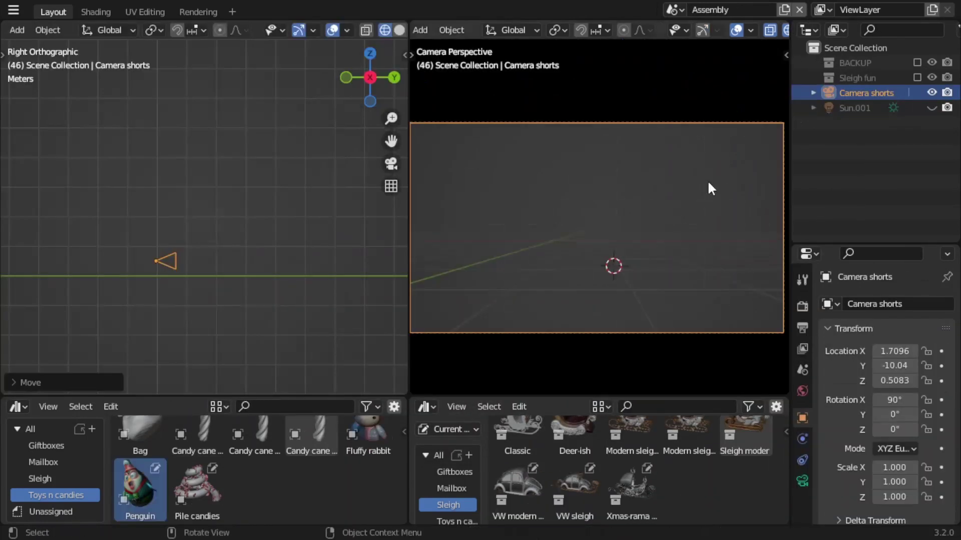
Add the Girl scaping1 cutout to the Assembly scene as an image plane and scale it to 1.578.
key(shift+a)
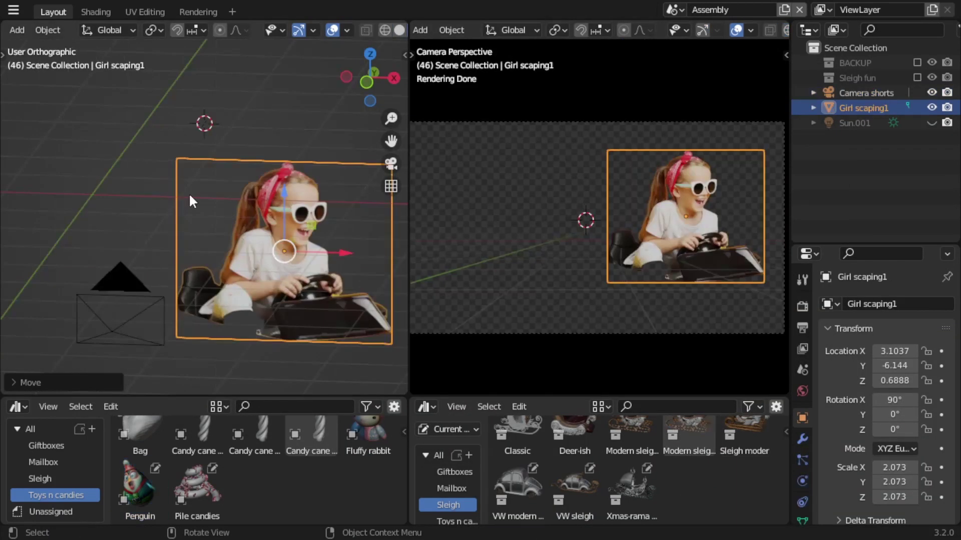
key(s)
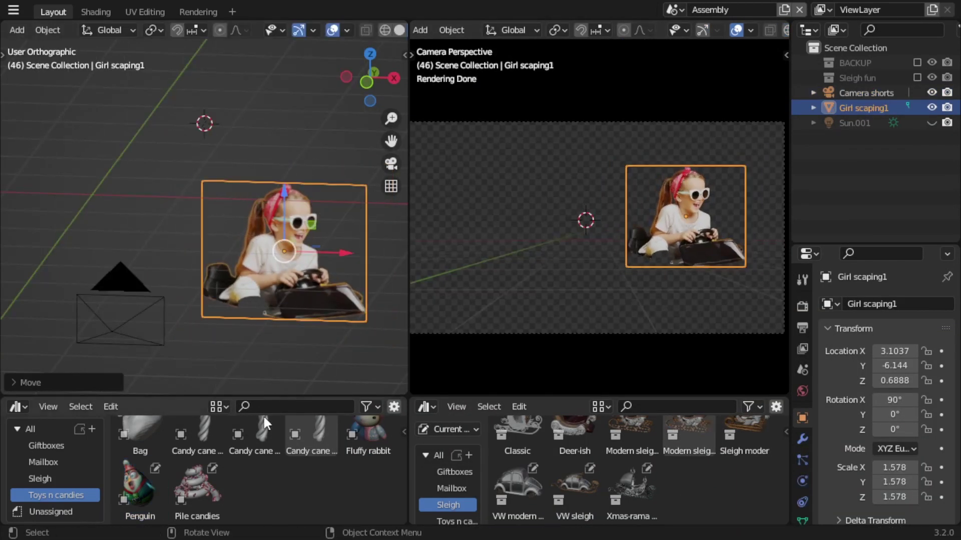
Add the VW modern xmas car from the Sleigh assets, move it along Y toward the camera and scale it to 0.660.
drag(589, 288, 580, 292)
key(KP_Decimal)
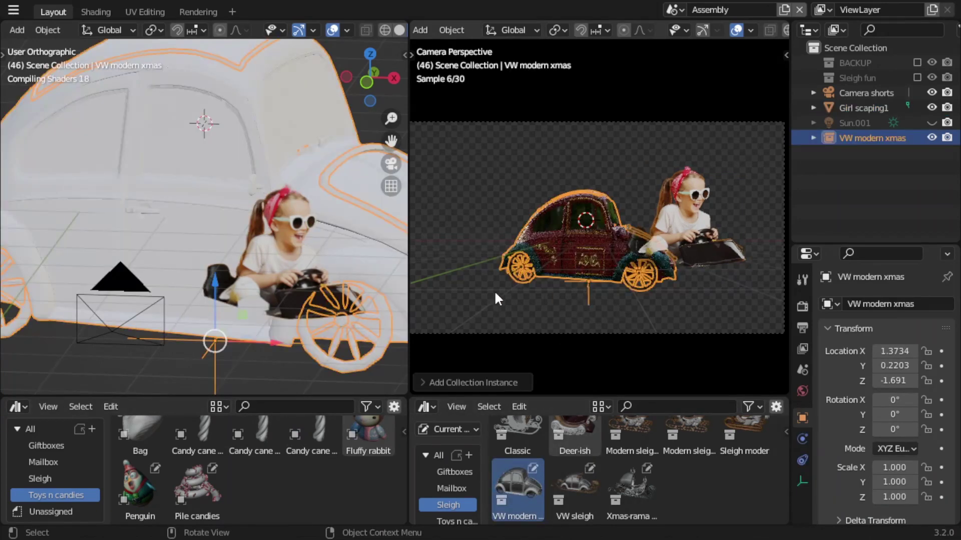
key(KP_1)
middle_drag(323, 346, 268, 278)
key(g)
key(y)
click(141, 280)
key(s)
click(188, 300)
Position the car around the girl, rotate it to -32.4° about Z and scale it to 0.487.
middle_drag(188, 300, 311, 275)
key(g)
key(z)
click(235, 286)
key(KP_1)
key(g)
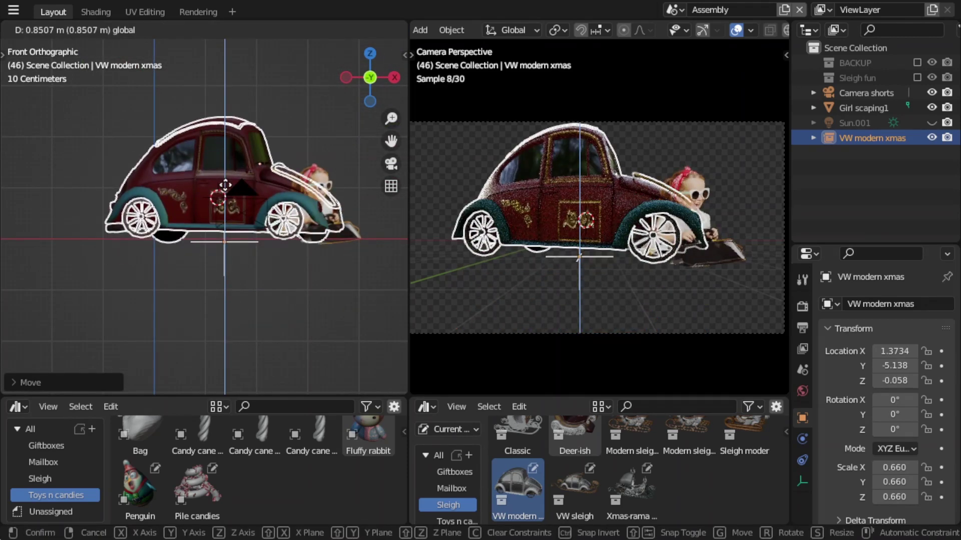
click(232, 226)
click(330, 225)
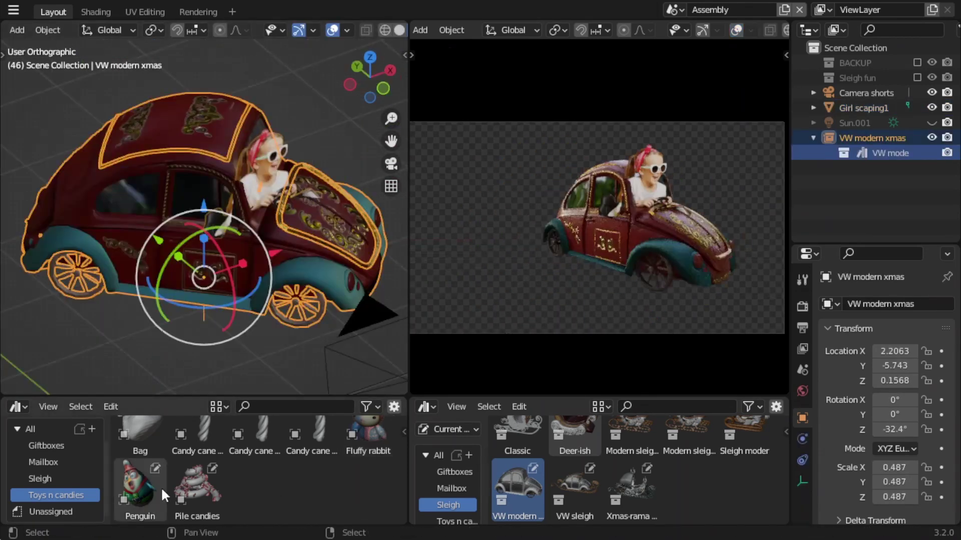
Add the girl image plane to the car selection and resize both together.
key(s)
key(Escape)
shift+click(274, 168)
key(s)
key(Escape)
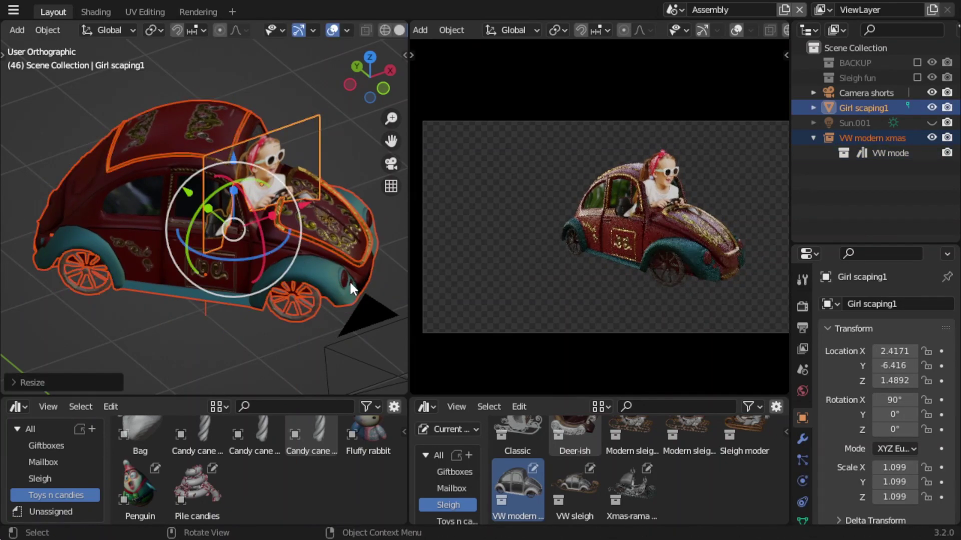
Move the girl image plane along Y inside the car so the bodywork hides her lower body.
middle_drag(350, 281, 215, 223)
scroll(214, 224, up, 3)
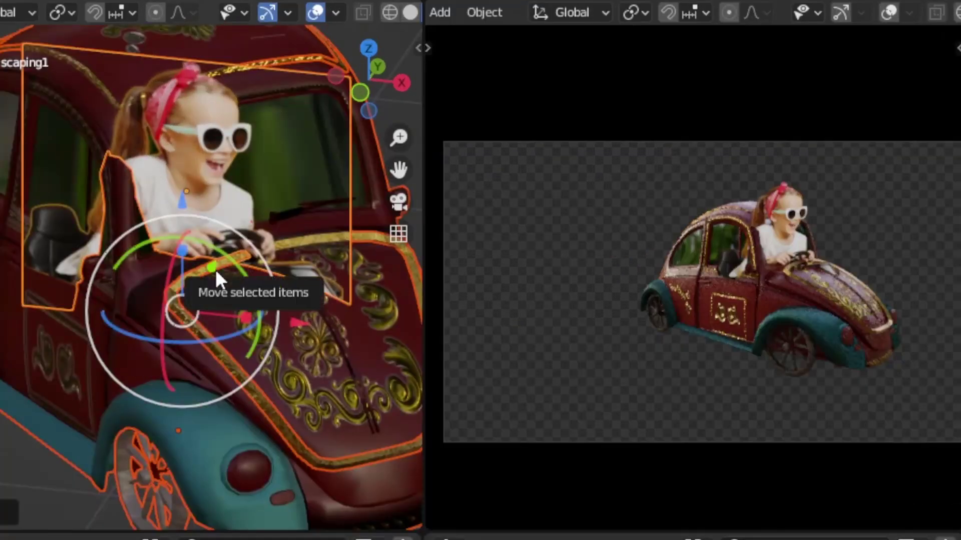
click(216, 272)
key(r)
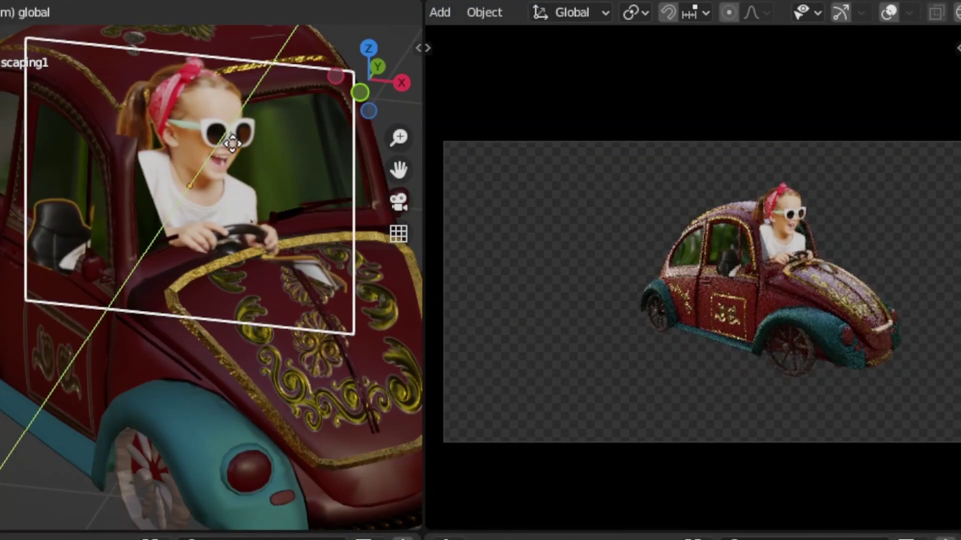
click(232, 143)
Add a plane mesh as the ground, scale it to 3.846 and move it beneath the scene around the car.
middle_drag(245, 242, 49, 379)
scroll(49, 380, down, 5)
key(shift+a)
mouse_move(49, 115)
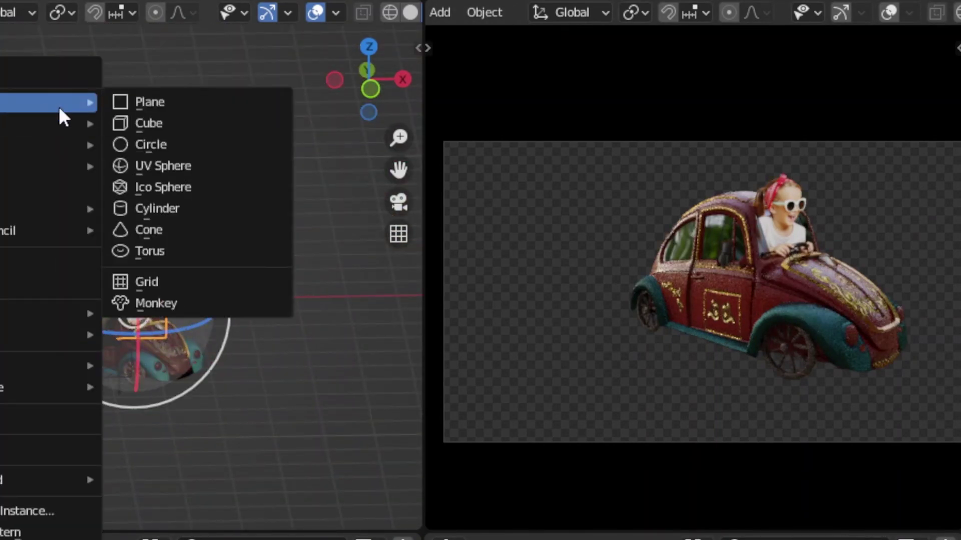
click(149, 101)
key(s)
middle_drag(200, 250, 175, 274)
key(g)
click(176, 275)
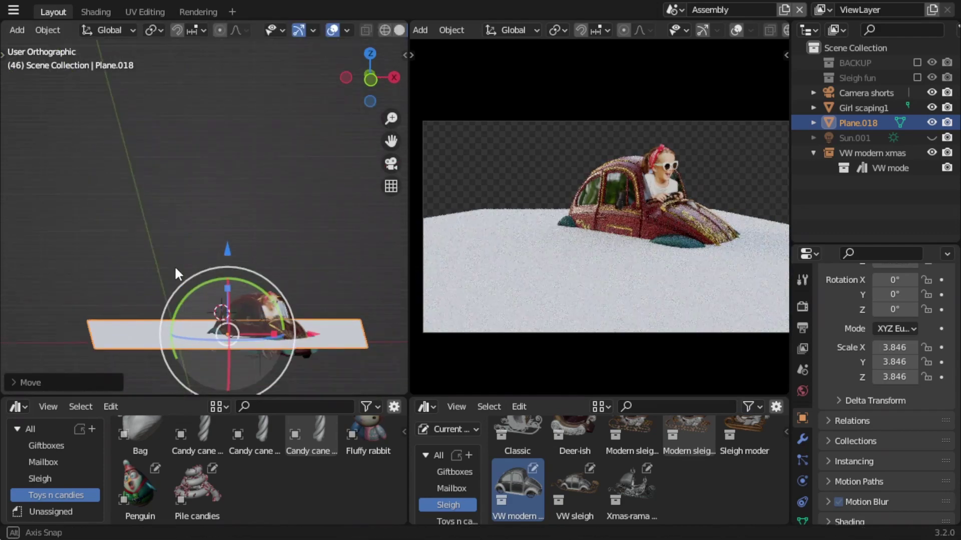
Align the ground plane vertically with the car's wheels and enlarge it to a scale of 7.569.
key(KP_1)
drag(226, 283, 226, 272)
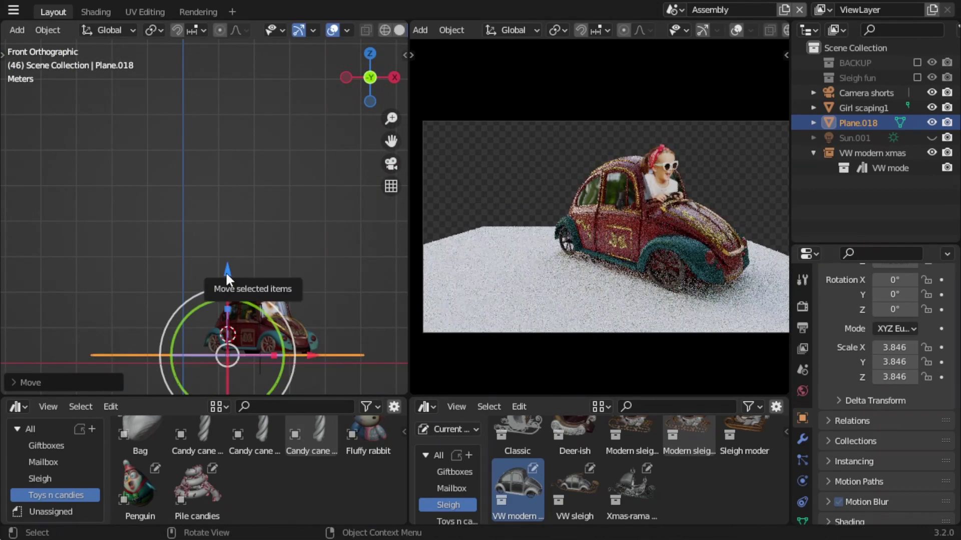
middle_drag(245, 324, 251, 328)
key(s)
click(257, 328)
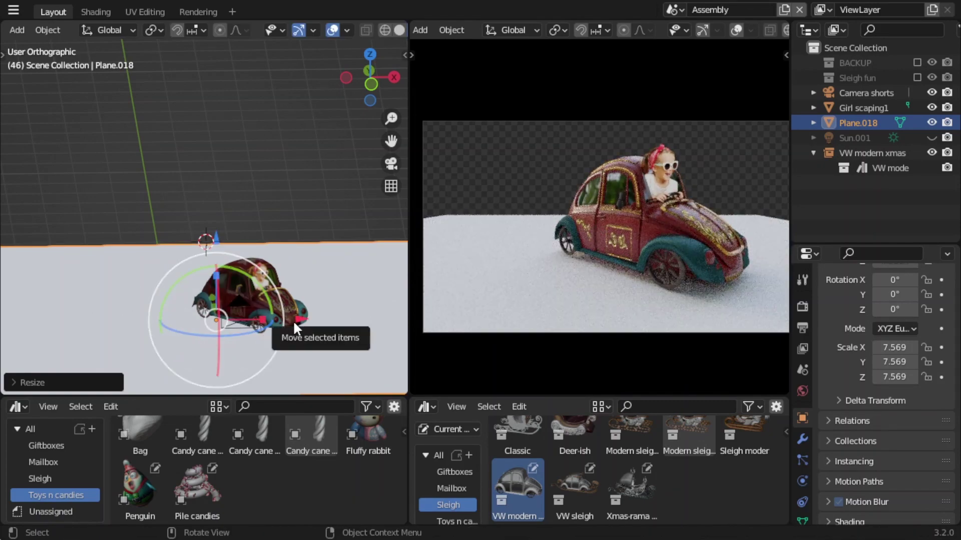
Add a UV sphere as a hill behind the car and scale it to 1.706.
key(shift+a)
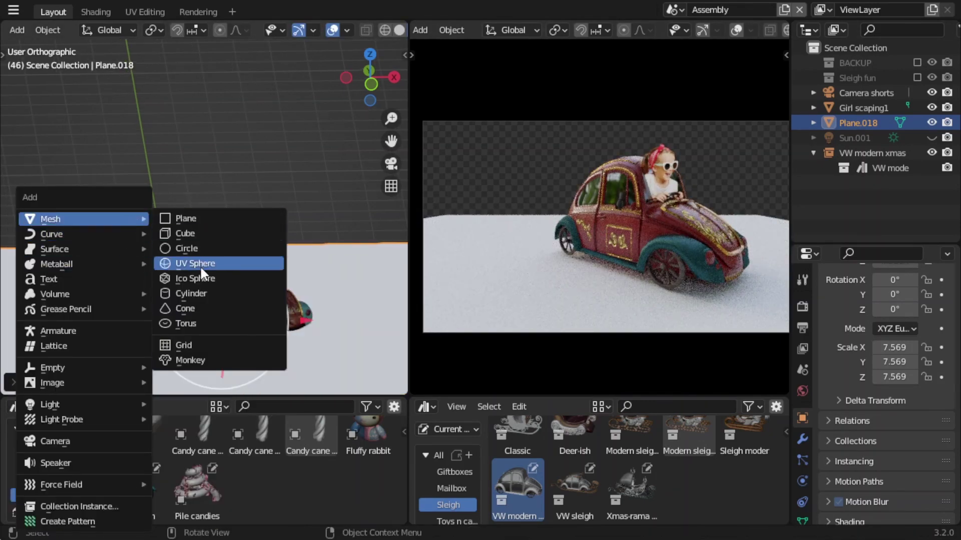
click(200, 266)
key(s)
click(216, 301)
mouse_move(216, 301)
middle_down()
mouse_move(176, 307)
mouse_move(223, 121)
middle_up()
key(KP_7)
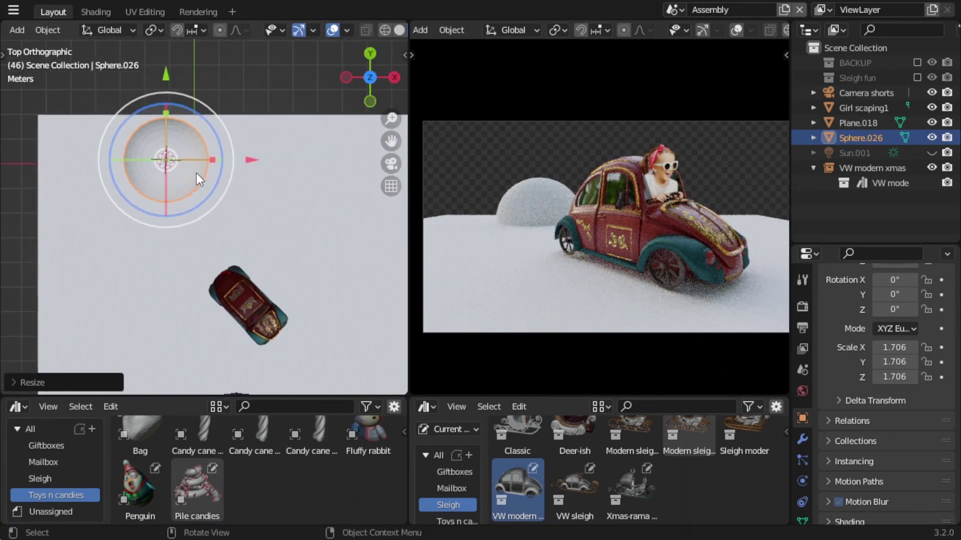
Display the working viewport in solid shading with a different random color for each object.
scroll(389, 25, down, 2)
click(394, 30)
click(393, 30)
click(383, 235)
click(394, 30)
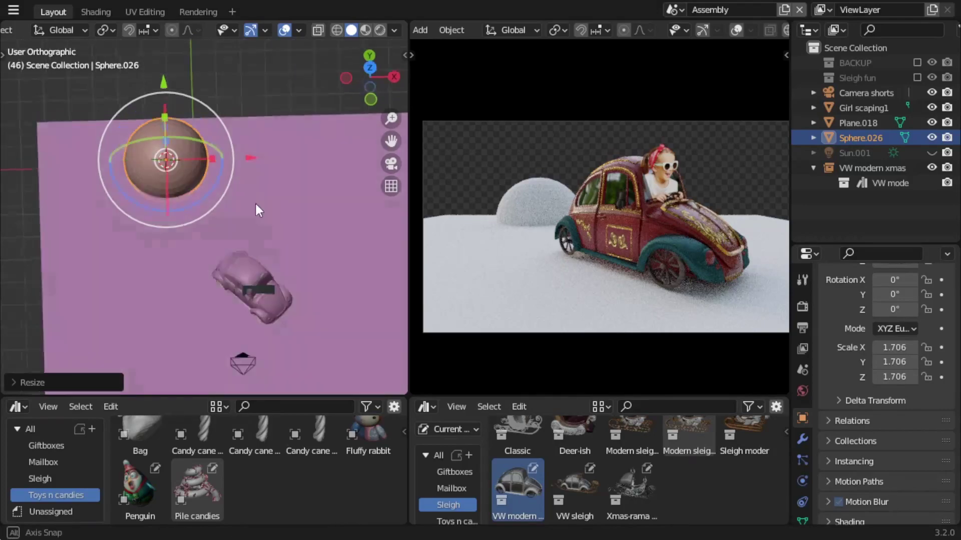
click(394, 30)
Duplicate the hill sphere about 6.6 m along X to form a second hill behind the car.
shift+middle_drag(255, 222, 236, 188)
key(shift+d)
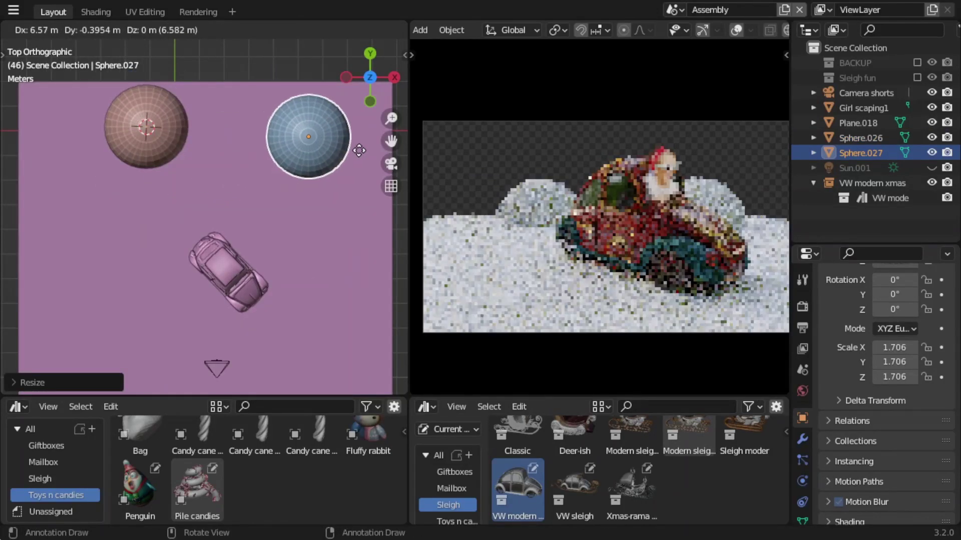
click(358, 146)
Duplicate another hill sphere beyond the first one, scale it to 2.388 and move it back along Y.
key(shift+d)
click(87, 117)
key(s)
click(119, 166)
shift+middle_drag(119, 167, 149, 210)
key(g)
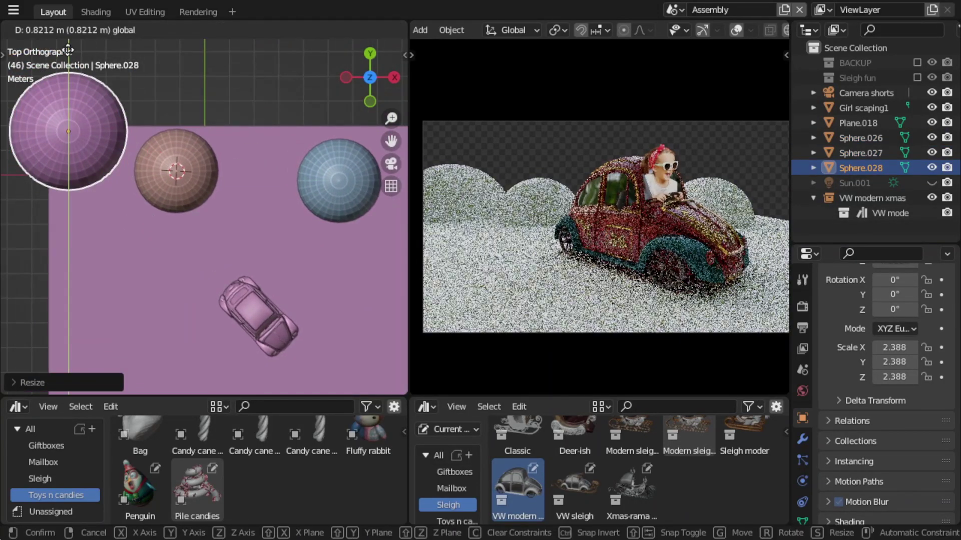
Place the Penguin asset on the snow beside the car and rotate it to 77° about Z.
drag(140, 488, 525, 277)
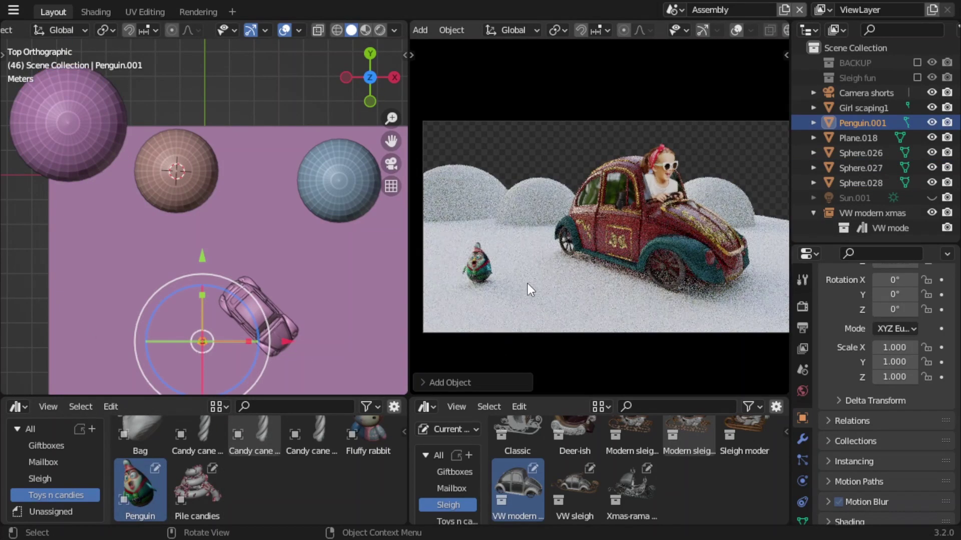
key(r)
click(506, 287)
Add the Bag asset from Toys n candies near the car's rear, then scale it and move it into place.
scroll(230, 459, up, 2)
click(202, 452)
click(452, 520)
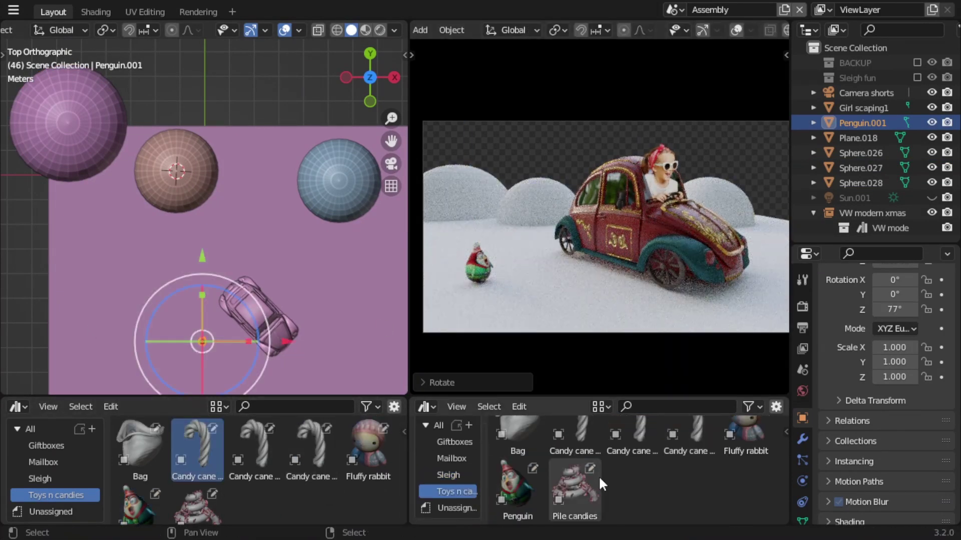
drag(524, 458, 579, 286)
key(s)
click(644, 331)
scroll(255, 340, up, 4)
key(g)
click(235, 100)
middle_drag(235, 100, 164, 154)
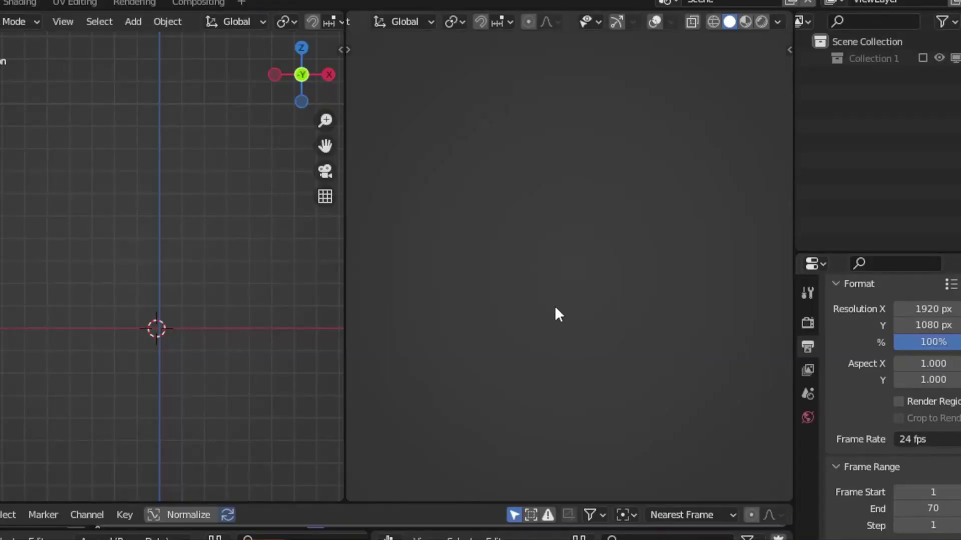
Add a UV sphere mesh to the empty scene.
key(shift+a)
mouse_move(532, 220)
click(626, 280)
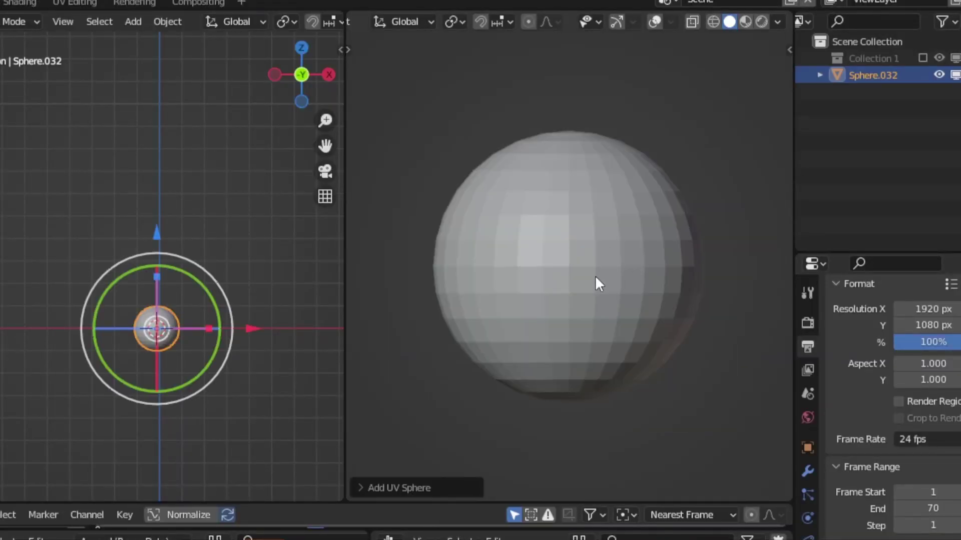
Delete the upper cap of the sphere's mesh in Edit Mode, leaving a flat circular opening.
key(Tab)
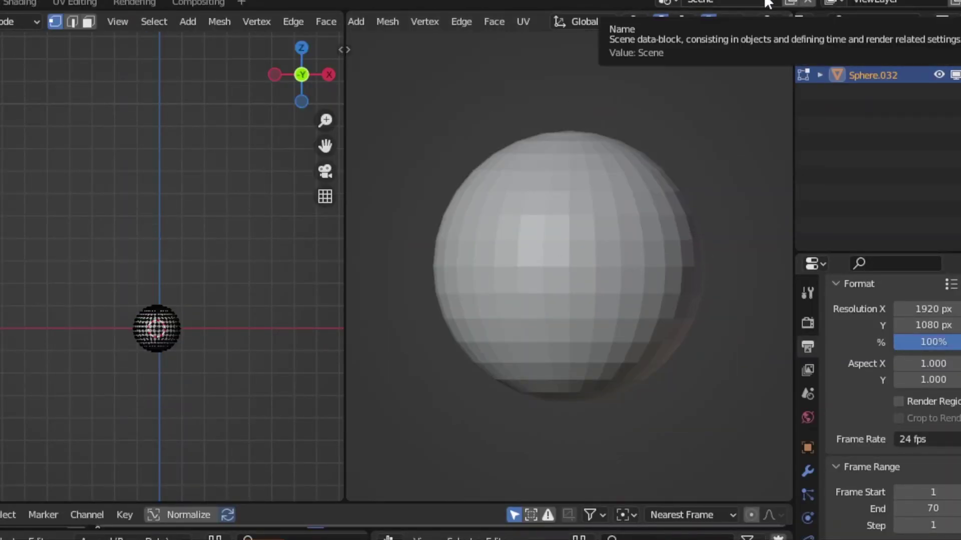
scroll(660, 23, down, 5)
click(655, 22)
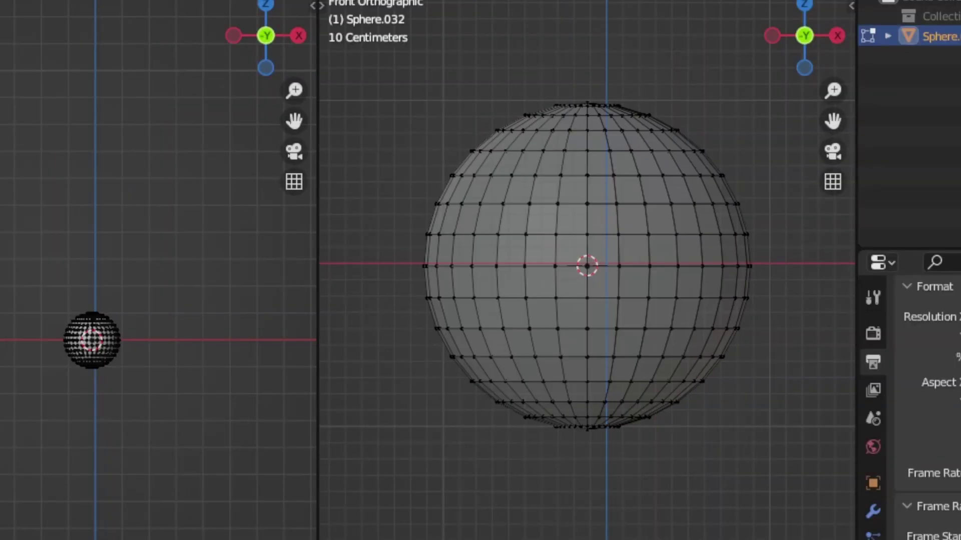
key(a)
key(Tab)
key(Delete)
key(shift+a)
mouse_move(622, 180)
click(752, 222)
key(Tab)
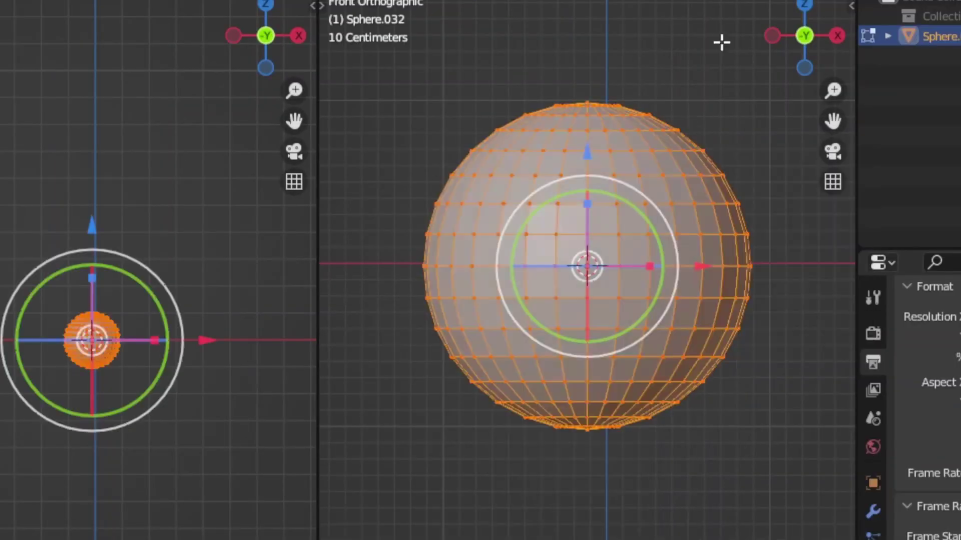
key(alt+a)
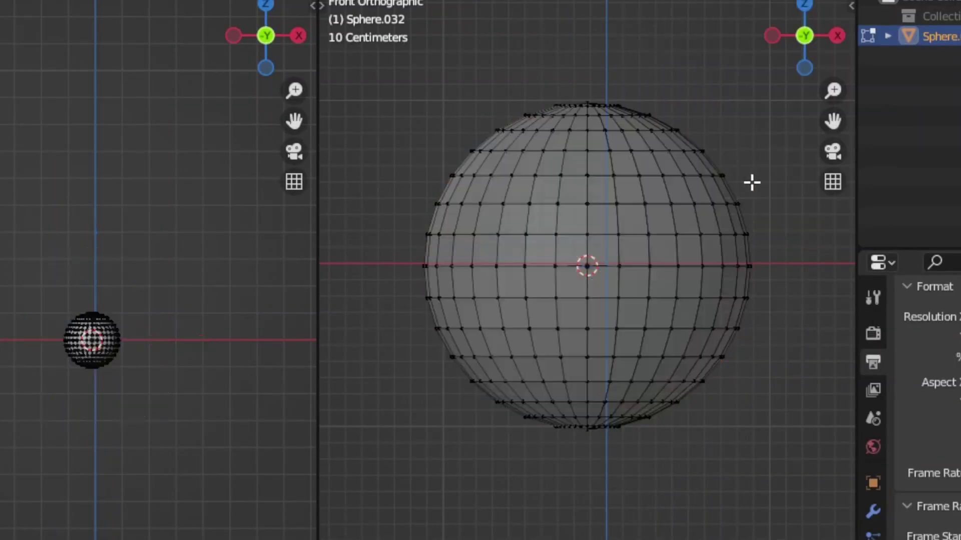
drag(696, 141, 697, 141)
key(x)
click(639, 157)
Extrude the opening's edge loop upward into a short neck and outward into a flat flange.
alt+click(639, 151)
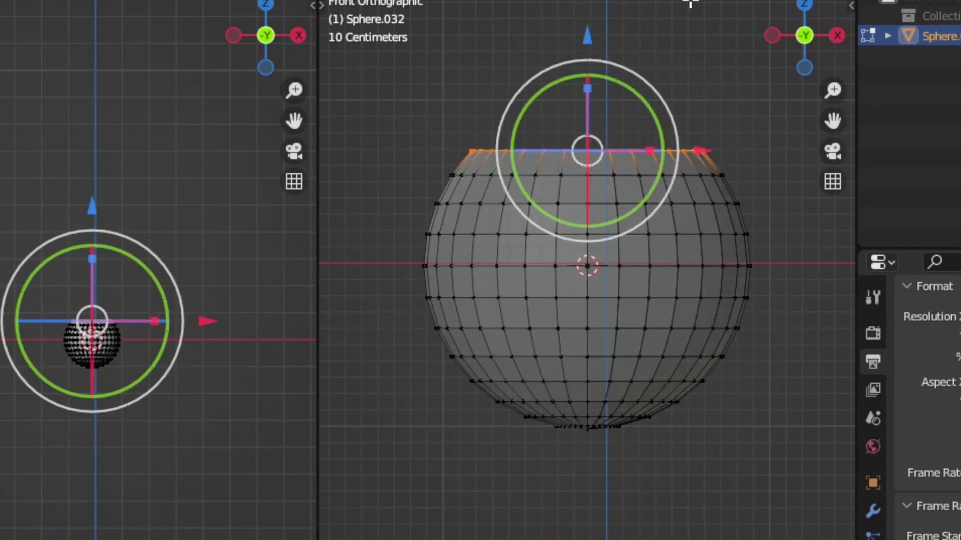
key(e)
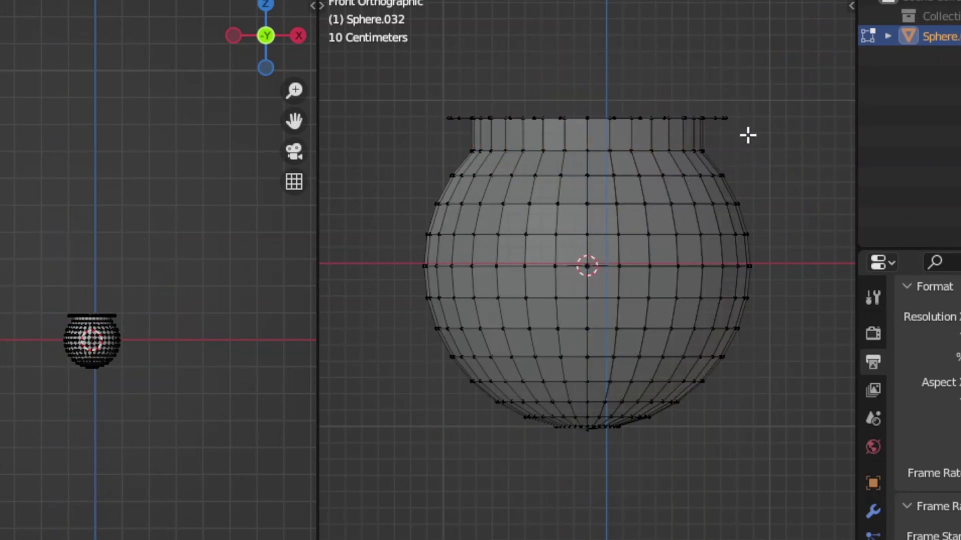
middle_drag(747, 135, 692, 279)
scroll(693, 278, up, 2)
Extrude the flange's outer edge loop downward and back inward to give the rim thickness.
alt+click(684, 170)
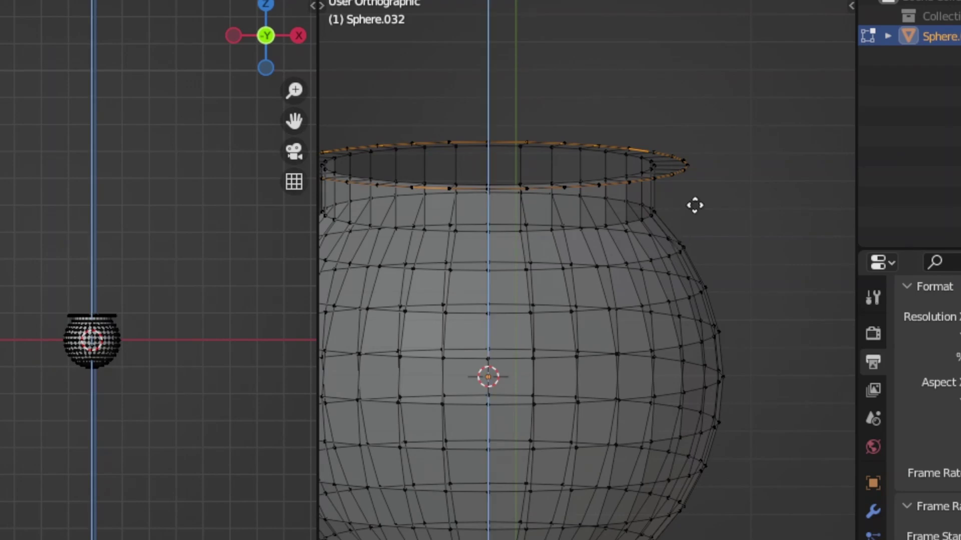
scroll(681, 155, up, 6)
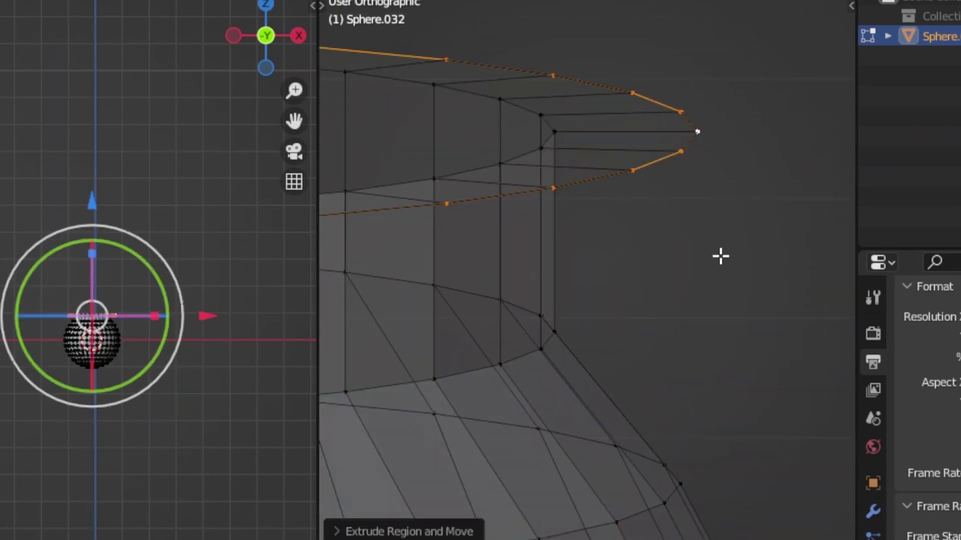
key(g)
scroll(779, 359, down, 3)
click(667, 262)
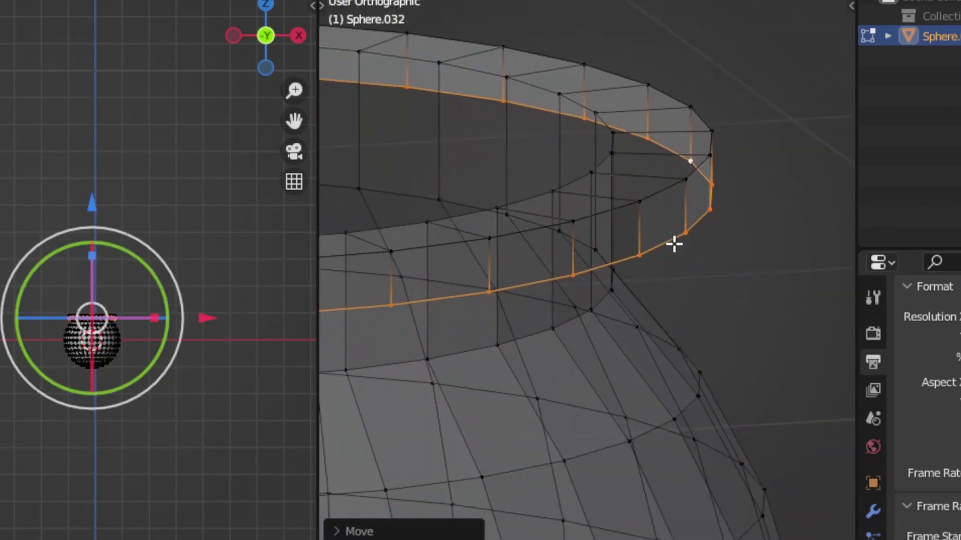
key(alt+z)
key(e)
click(691, 236)
scroll(690, 236, down, 6)
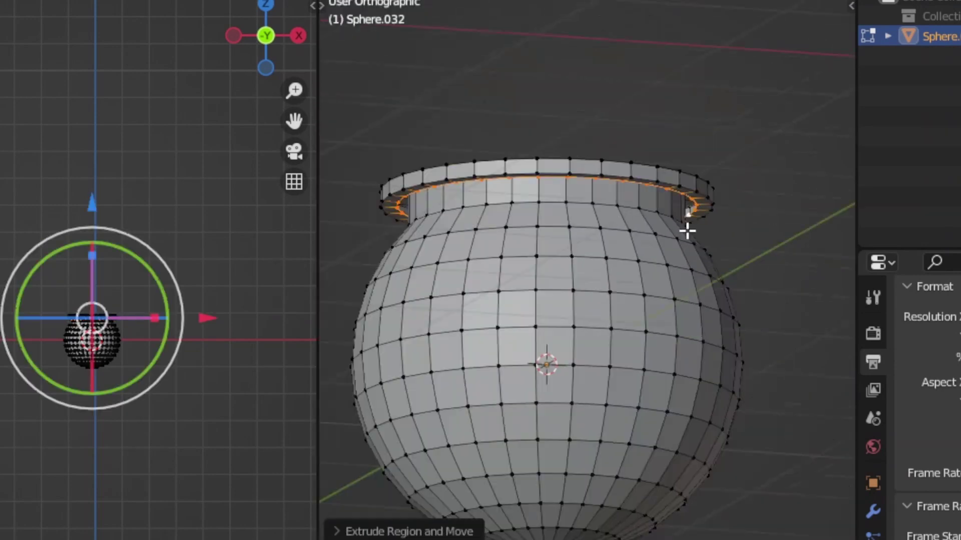
Shade the pot-shaped mesh smooth and add a Multiresolution modifier to it.
key(Tab)
right_click(726, 336)
click(736, 341)
click(941, 328)
click(696, 123)
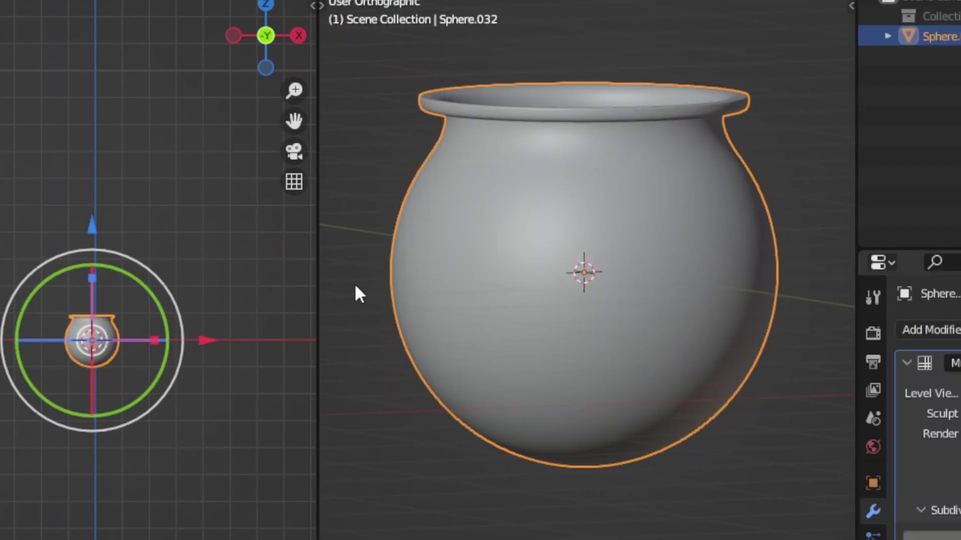
Sculpt the pot in front view with the Grab brush, bending the rim into a sagging bag opening.
key(KP_1)
key(ctrl+Tab)
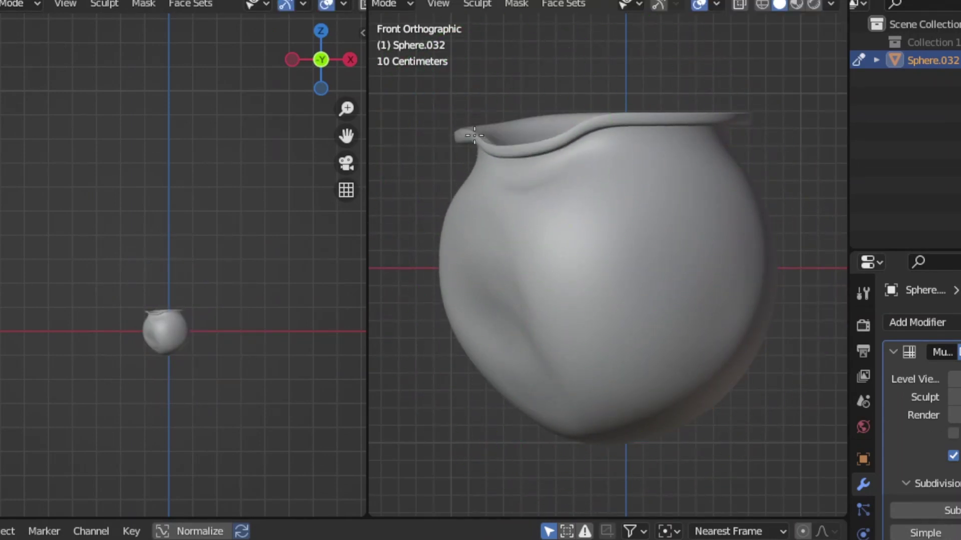
drag(471, 121, 502, 156)
key(shift+space)
key(g)
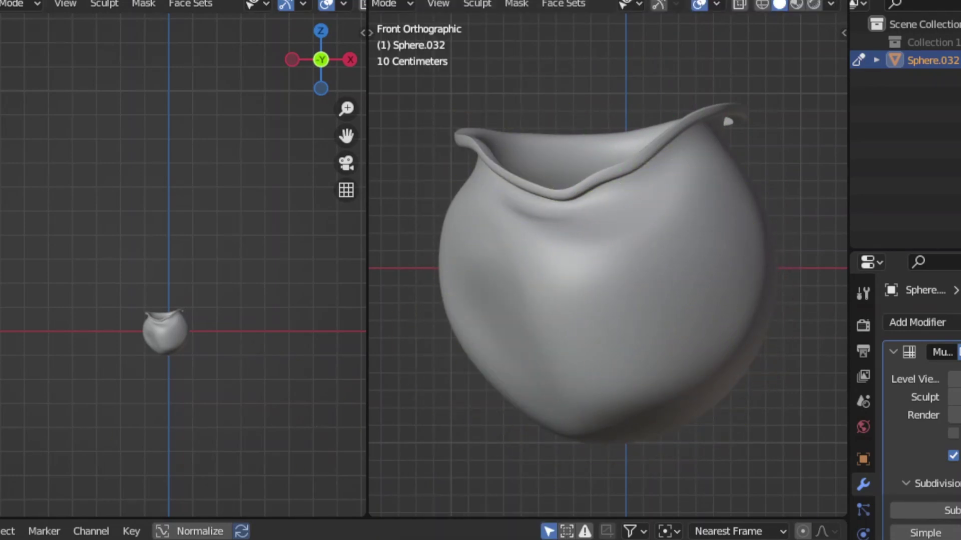
key(super+space)
shift+middle_drag(557, 169, 607, 169)
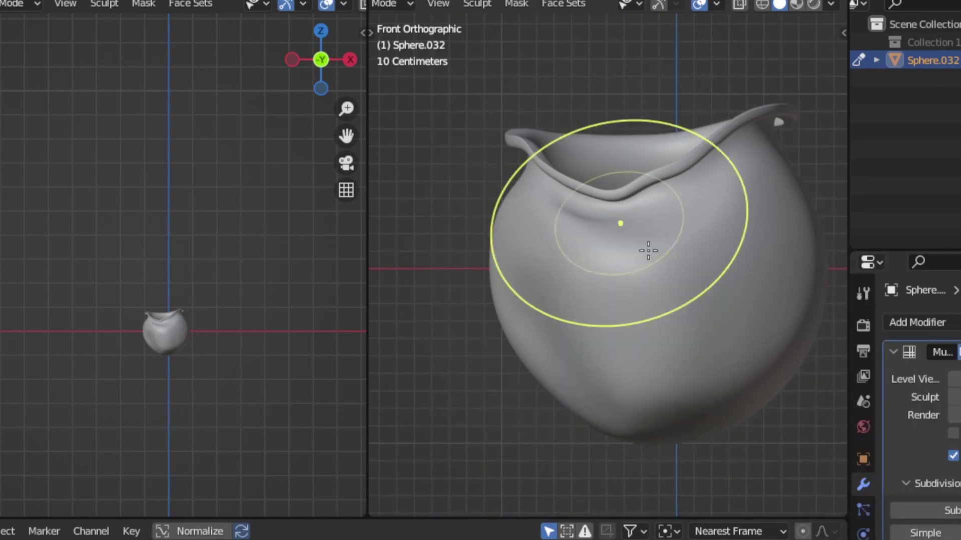
click(506, 358)
key(shift+space)
click(505, 365)
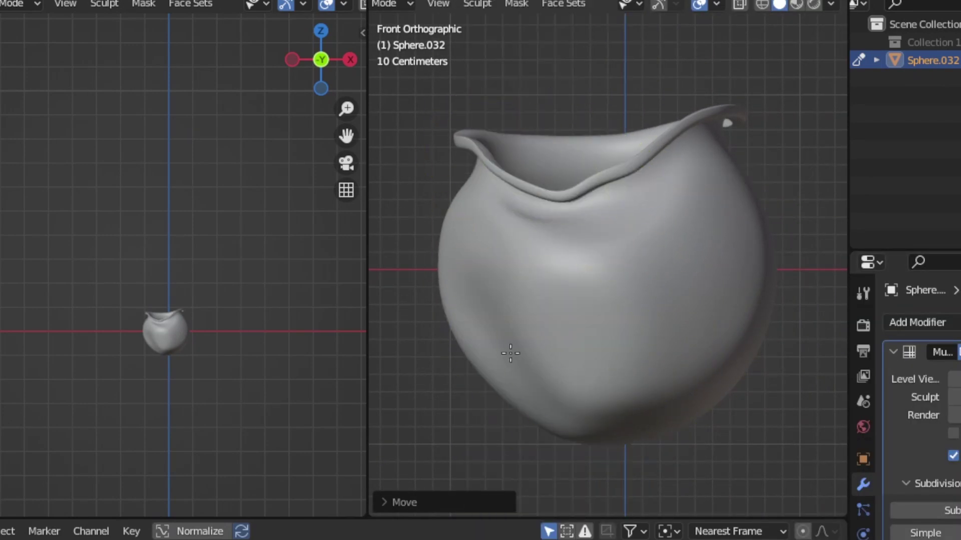
Sculpt a long cloth fold down the bag's side below the rim.
middle_drag(598, 182, 607, 204)
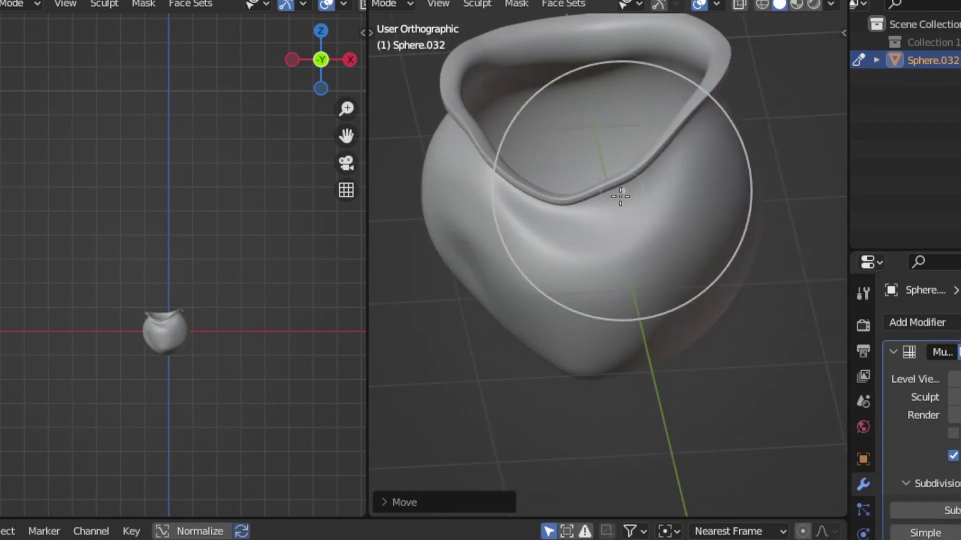
key(shift+space)
key(Escape)
middle_drag(604, 117, 640, 137)
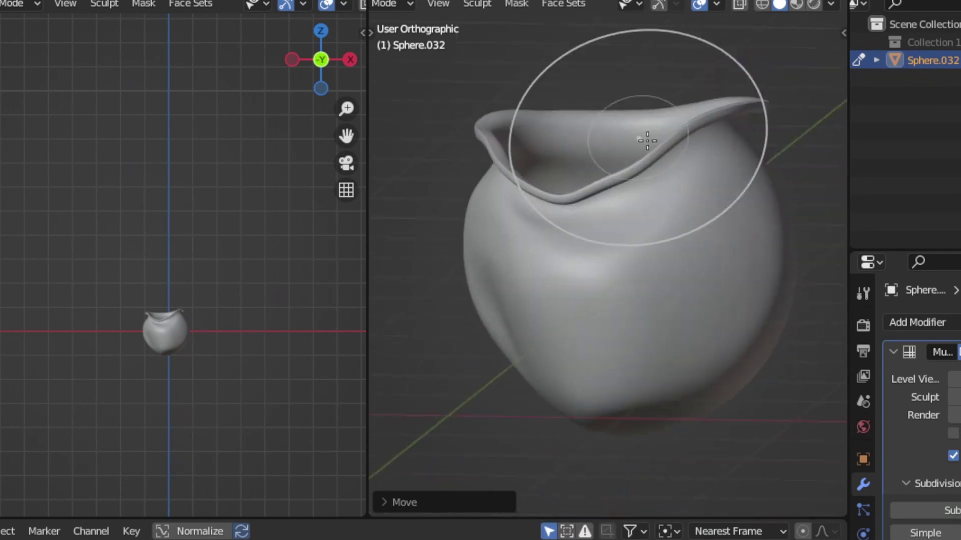
click(679, 177)
middle_drag(680, 177, 682, 129)
middle_drag(641, 164, 626, 129)
mouse_move(684, 101)
middle_down()
mouse_move(581, 270)
mouse_move(660, 232)
mouse_move(641, 277)
mouse_move(689, 273)
mouse_move(703, 292)
mouse_move(693, 300)
mouse_move(730, 333)
mouse_move(573, 254)
middle_up()
key(shift+space)
click(670, 208)
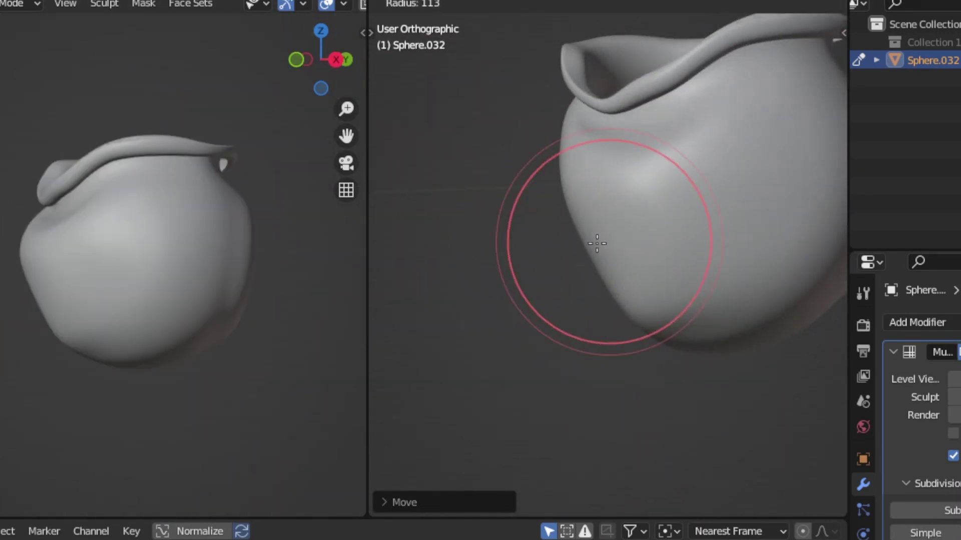
middle_drag(697, 402, 641, 322)
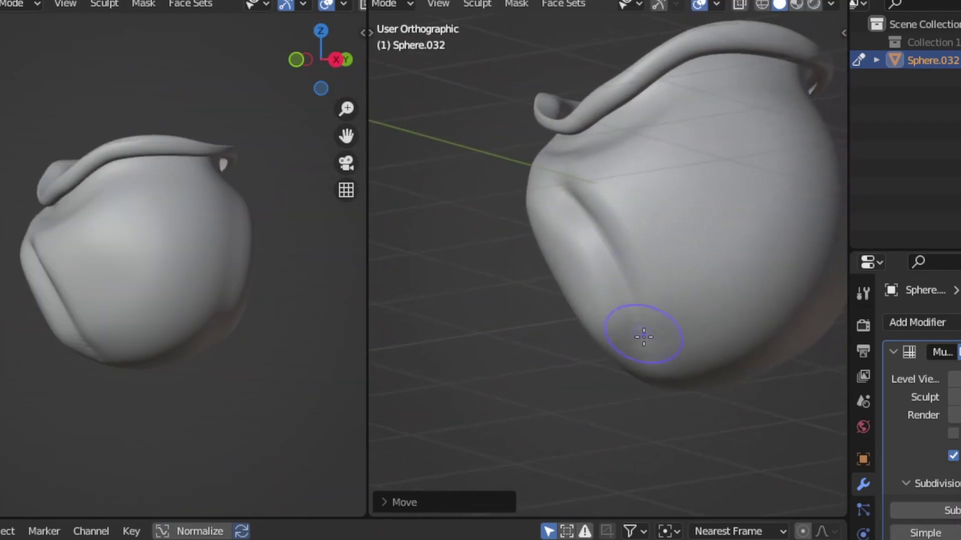
middle_drag(674, 169, 680, 122)
middle_drag(630, 200, 568, 289)
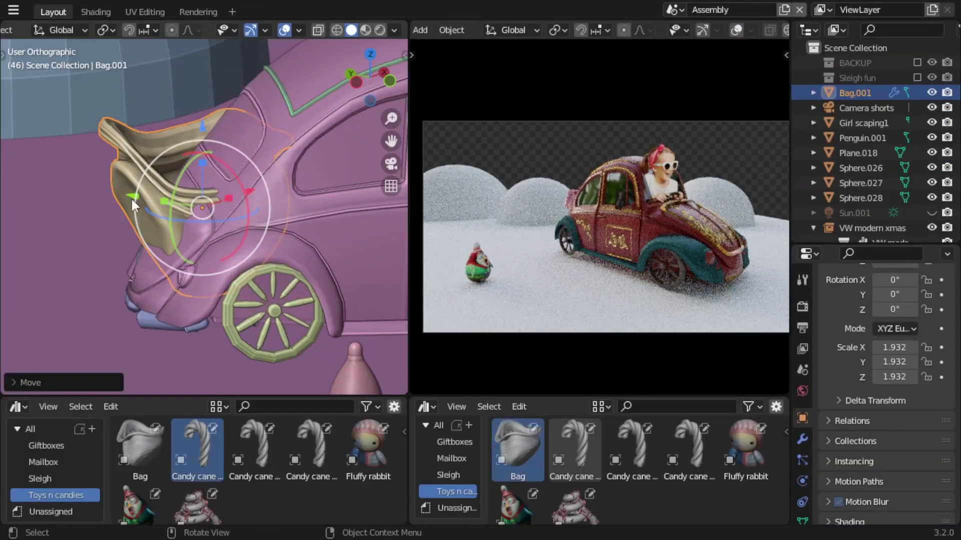
Move the bag outward from the car's rear and scale it to 2.310.
drag(131, 197, 117, 194)
mouse_move(117, 194)
middle_down()
mouse_move(146, 233)
mouse_move(233, 242)
middle_up()
key(s)
click(156, 235)
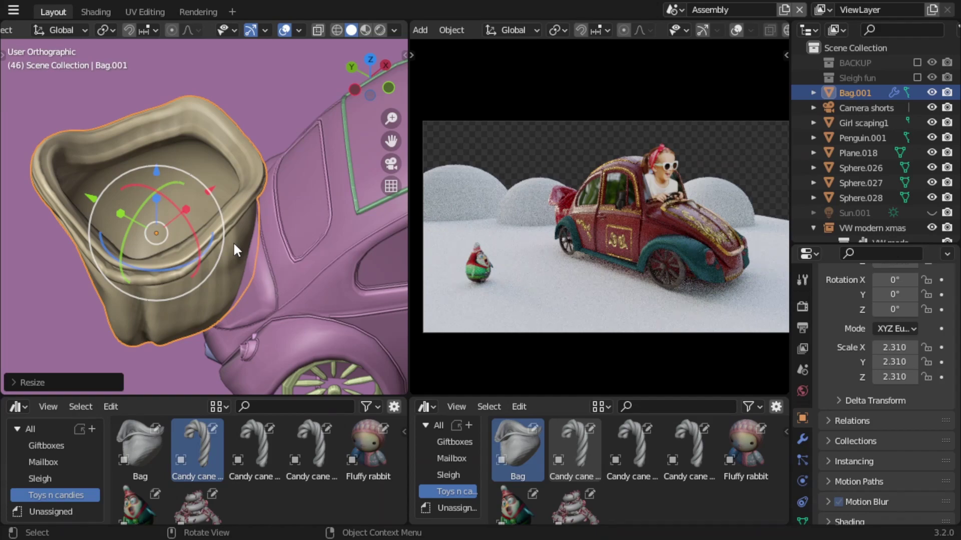
Rotate the bag behind the car to about 167° around Z.
middle_drag(234, 242, 179, 227)
key(r)
key(Escape)
key(r)
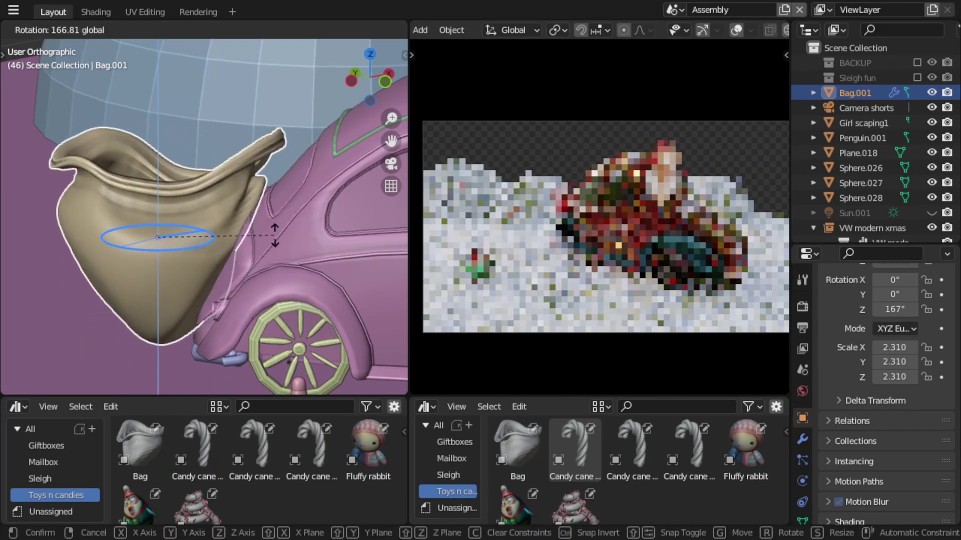
click(243, 239)
middle_drag(244, 239, 173, 220)
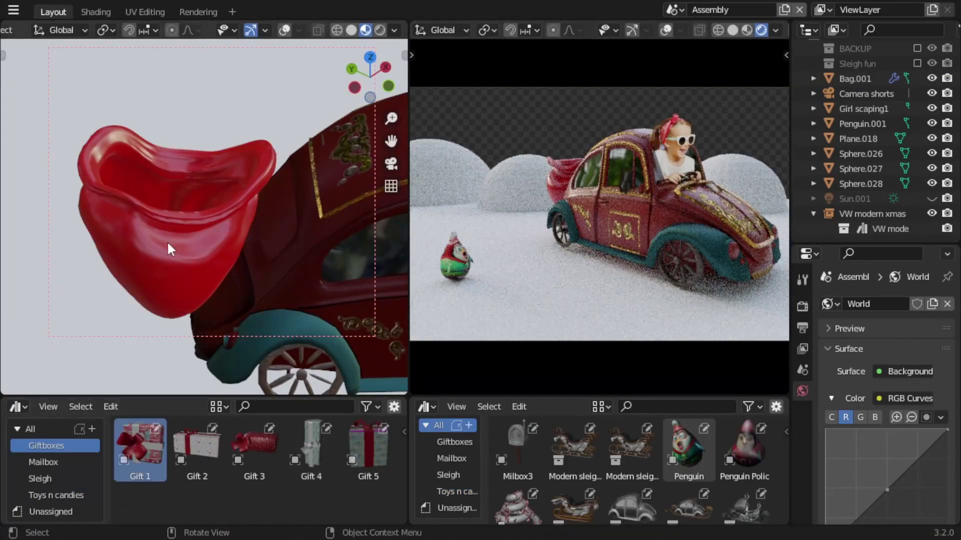
Fill the bag with the Gift 1, Gift 3 and Gift 4 assets, scaling and moving them into the opening.
drag(140, 445, 178, 194)
drag(254, 445, 210, 165)
key(s)
click(266, 234)
key(g)
click(312, 450)
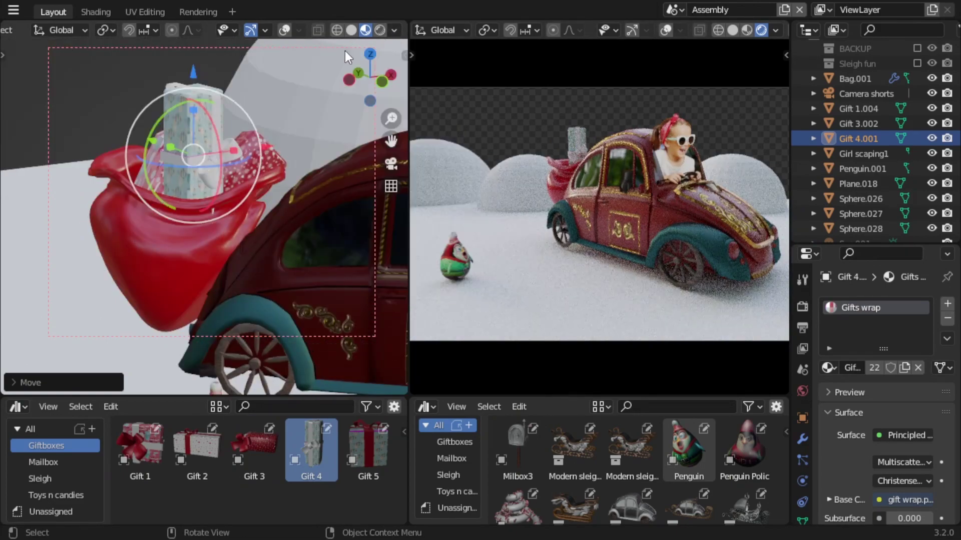
scroll(219, 275, down, 5)
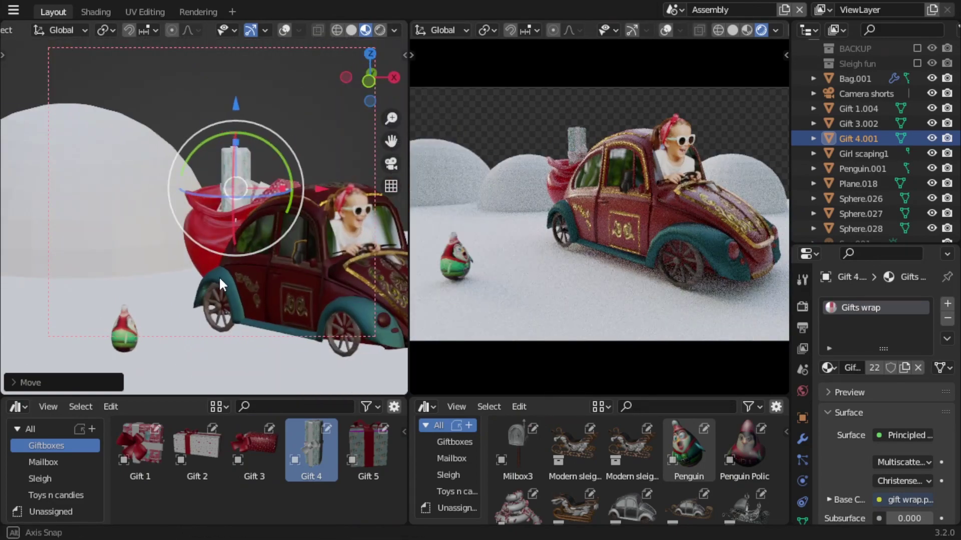
Add another Gift 1 in the air behind the bag, tilt it freely and move it into place.
drag(140, 445, 120, 115)
key(r)
key(r)
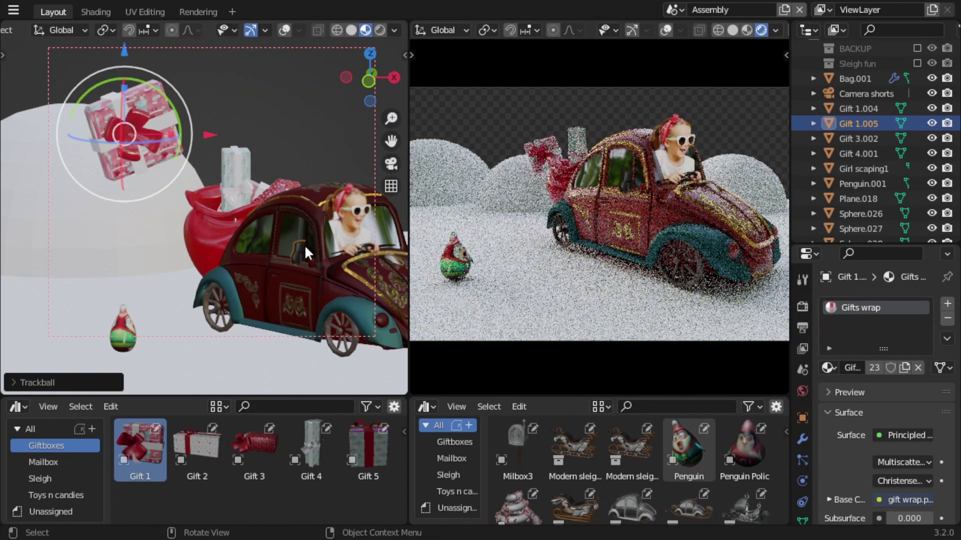
click(307, 250)
key(g)
click(300, 250)
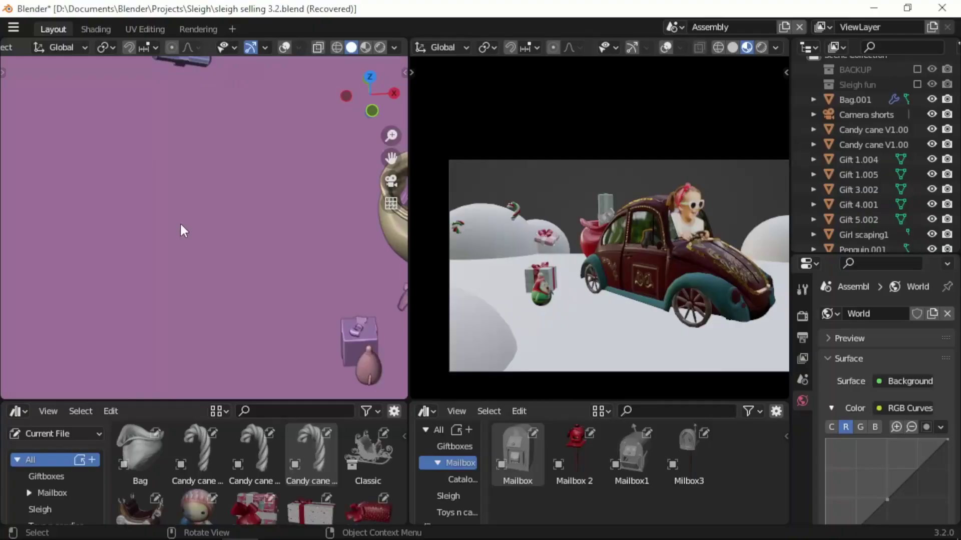
Add the Sleigh moder asset from the Sleigh catalog, then scale it and move it onto the snow behind the car.
click(50, 474)
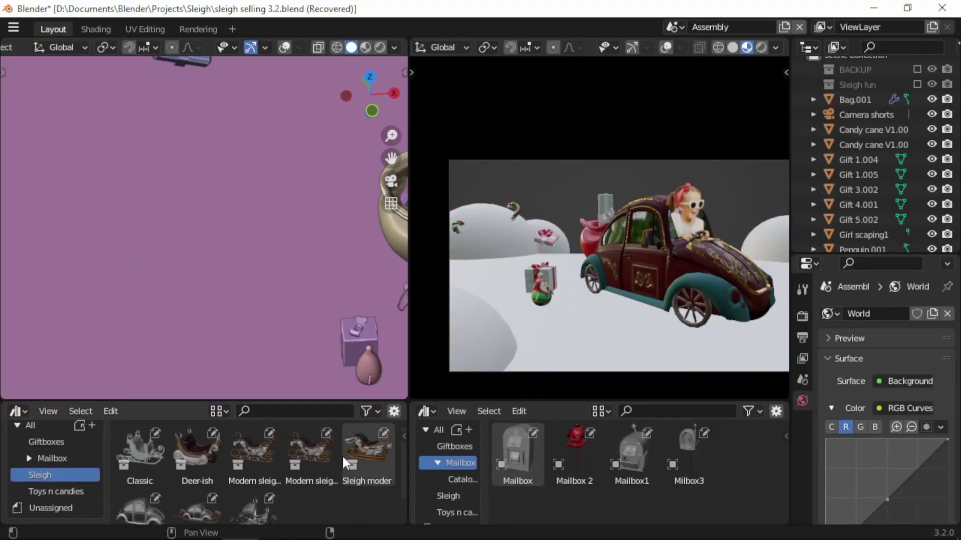
drag(181, 228, 181, 227)
key(s)
click(263, 401)
key(g)
click(295, 300)
key(s)
click(295, 300)
Adjust the sleigh's rotation and size, then reposition it behind the gifts in top view.
key(r)
key(r)
key(Escape)
key(s)
click(257, 311)
key(r)
key(r)
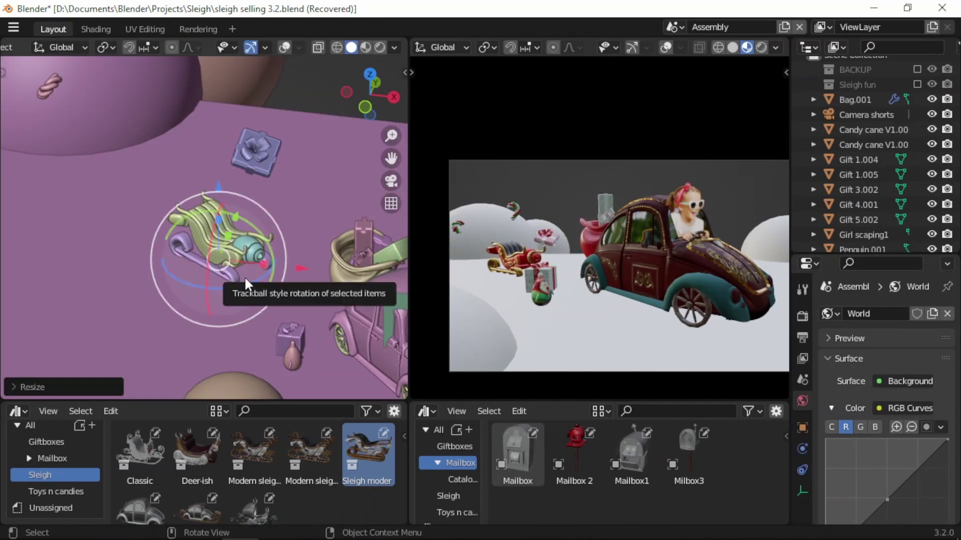
key(Escape)
key(KP_7)
key(g)
click(176, 231)
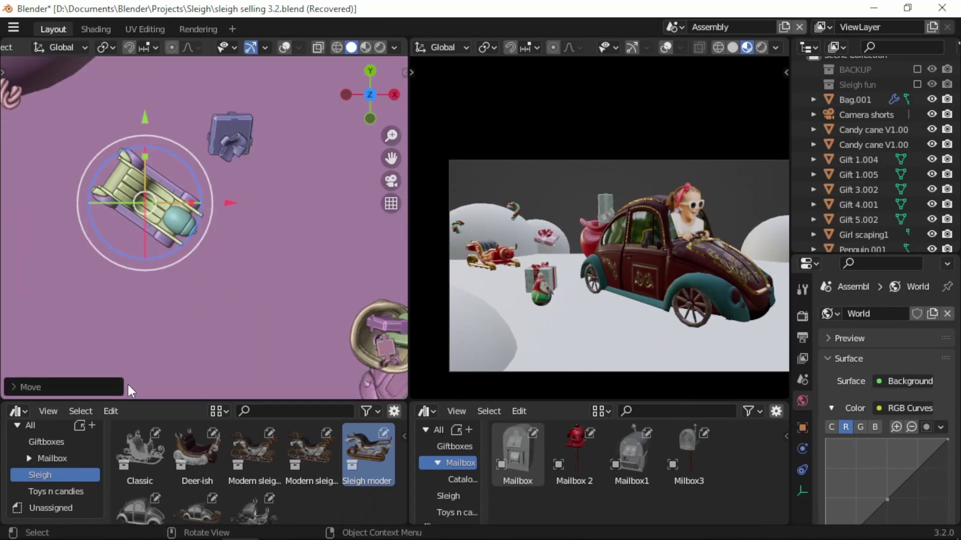
Add a penguin figure from Toys n candies and place it in the sleigh.
click(55, 491)
scroll(221, 504, down, 2)
drag(199, 483, 174, 220)
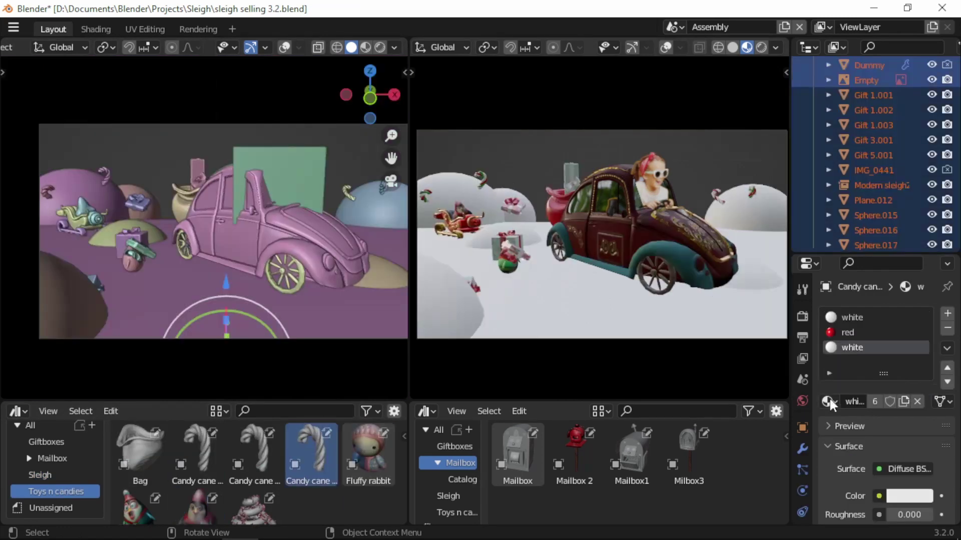
Assign the Snow pure material to the hill spheres and the ground plane.
click(378, 222)
click(828, 377)
text(s)
key(Return)
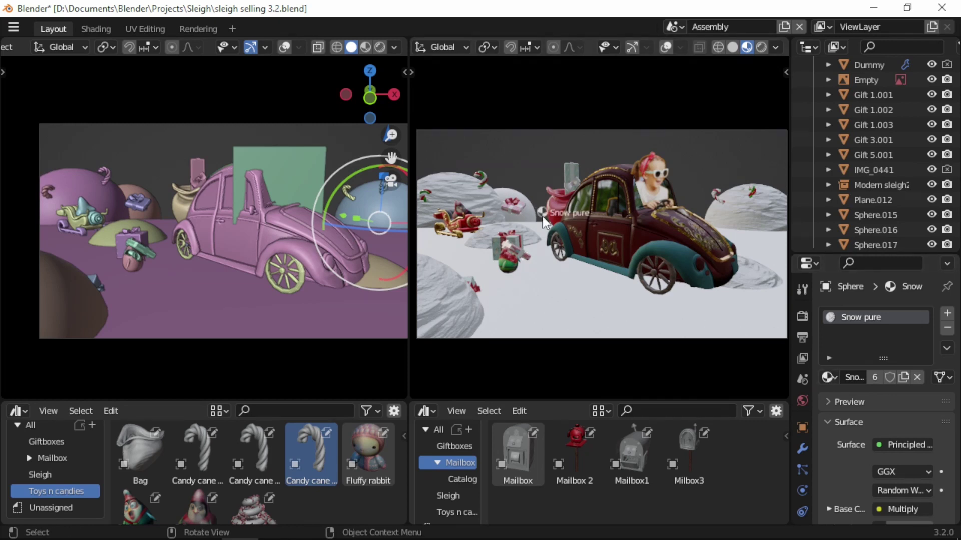
drag(542, 218, 533, 222)
Assign the Snow tracks material to the ground plane and rotate the plane about 24° around Z.
click(828, 378)
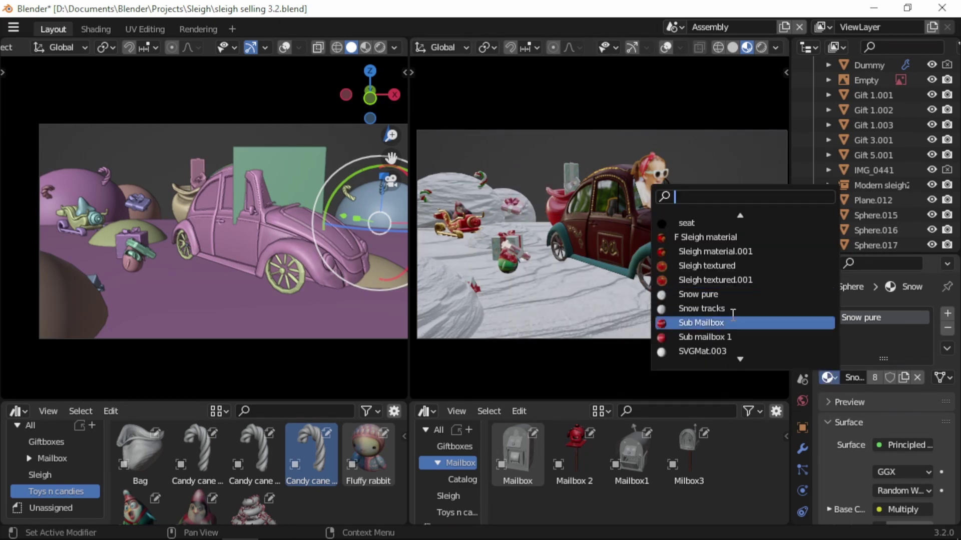
click(683, 309)
click(741, 323)
key(r)
key(z)
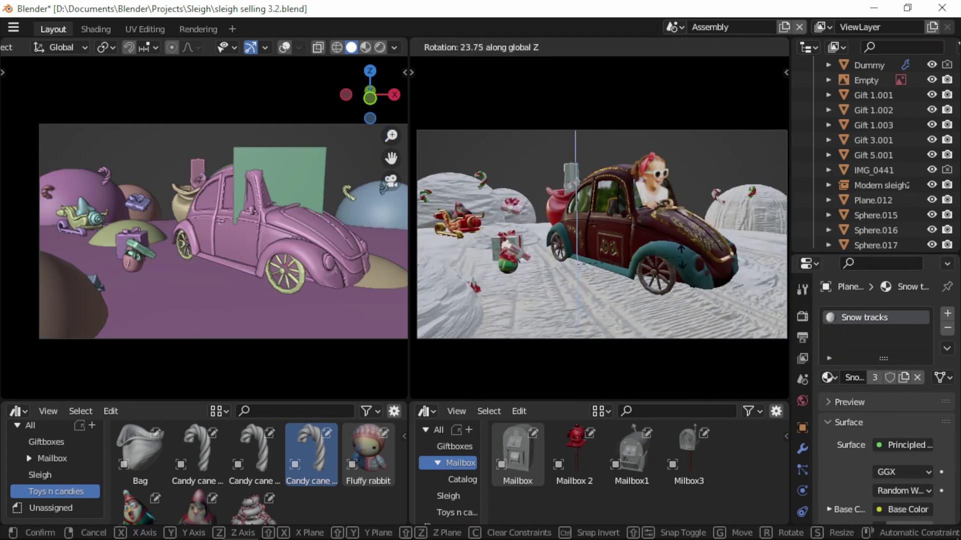
click(715, 345)
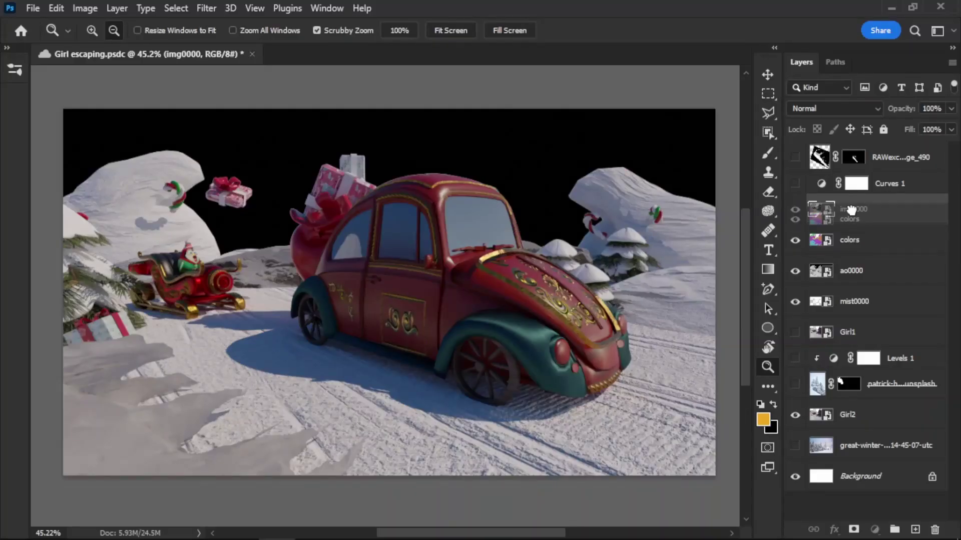
Move the colors layer above img0000, select the cyan foreground snow with the Magic Wand and add a Curves adjustment from the selection.
drag(851, 209, 851, 207)
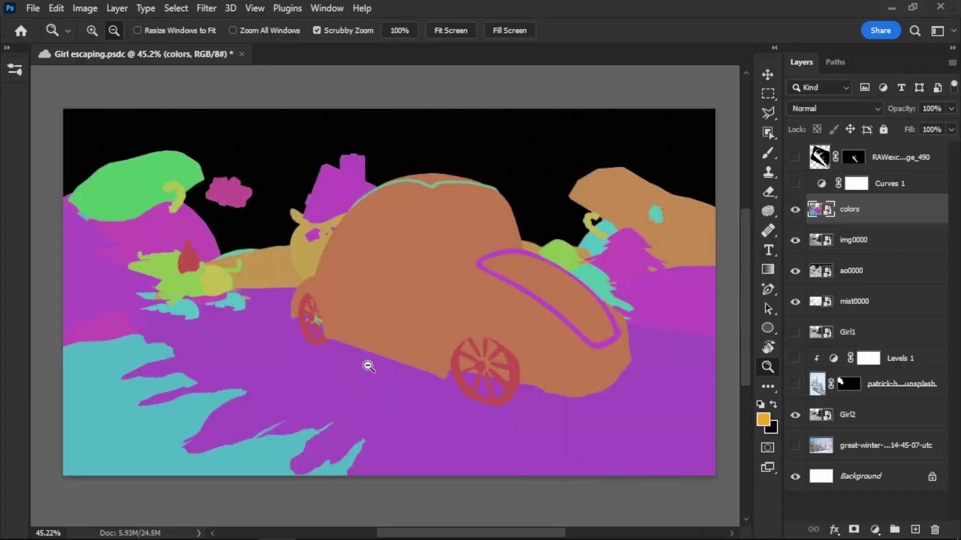
key(w)
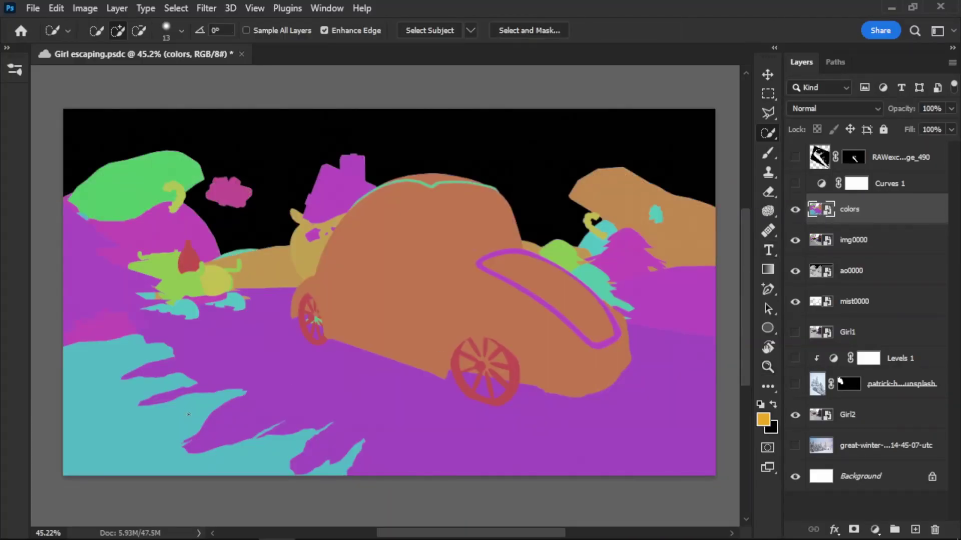
key(shift+w)
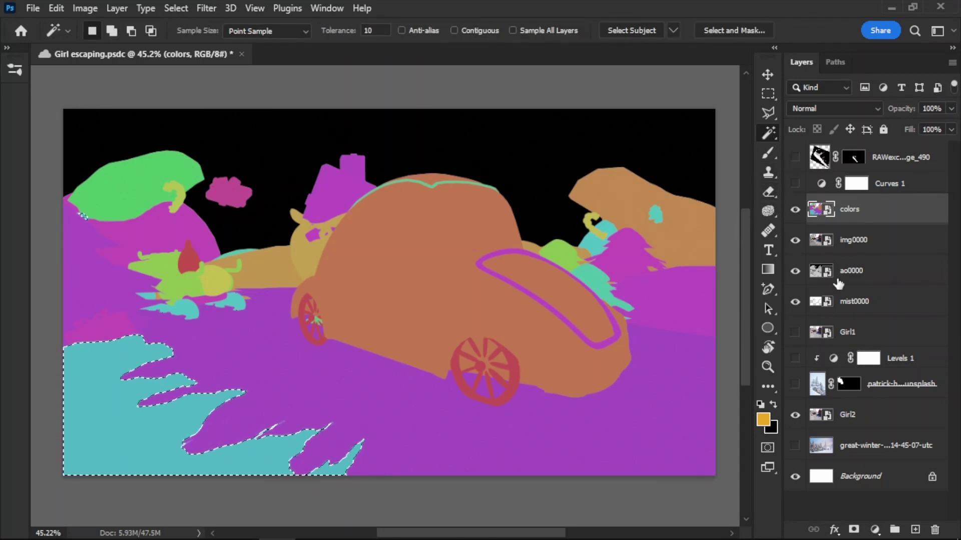
key(ctrl+comma)
click(875, 530)
click(859, 339)
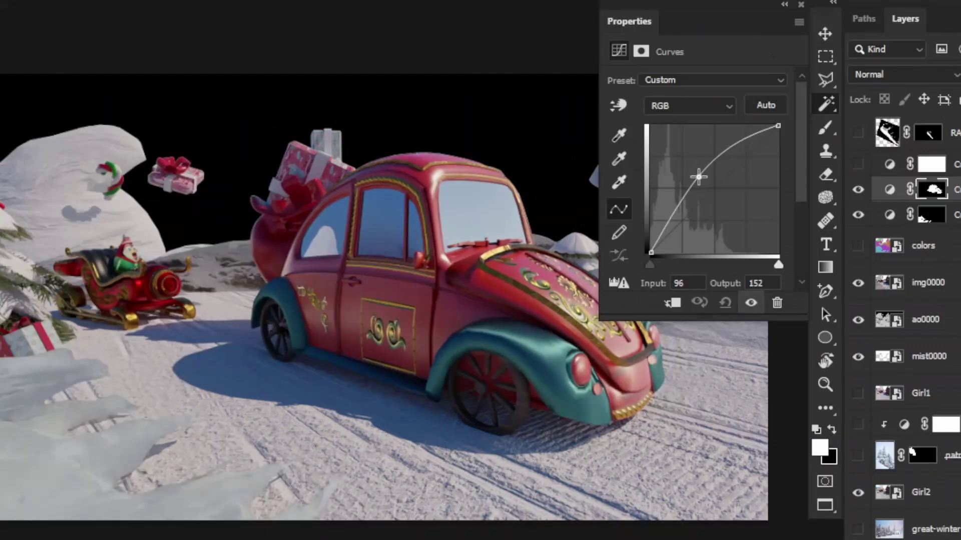
Shape the car's Curves adjustment with a shadow point and an upper point at input 147, output 197.
drag(621, 261, 622, 253)
drag(673, 215, 675, 226)
drag(698, 177, 727, 155)
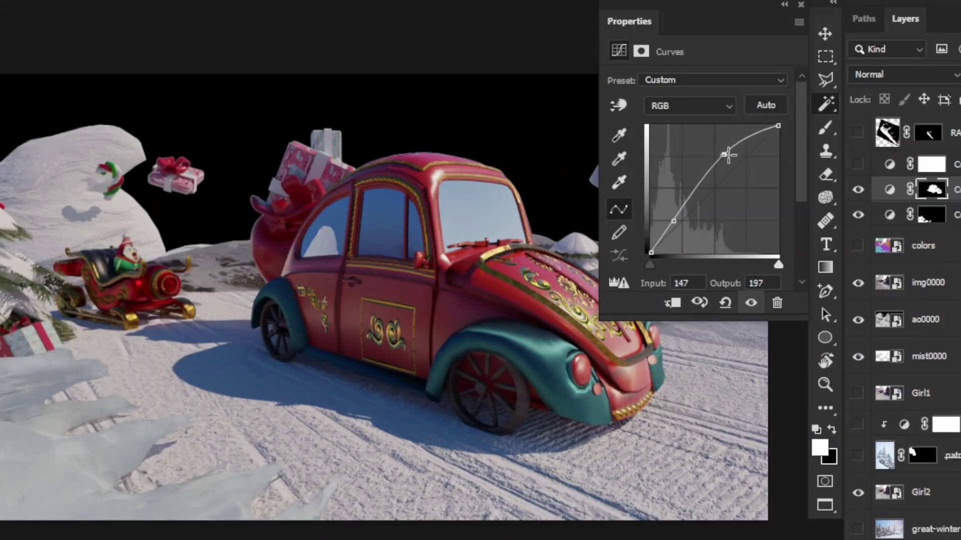
Paint black on the car's Curves mask over the door, side panels and window frames to keep them dark.
ctrl+click(932, 190)
key(ctrl+d)
key(b)
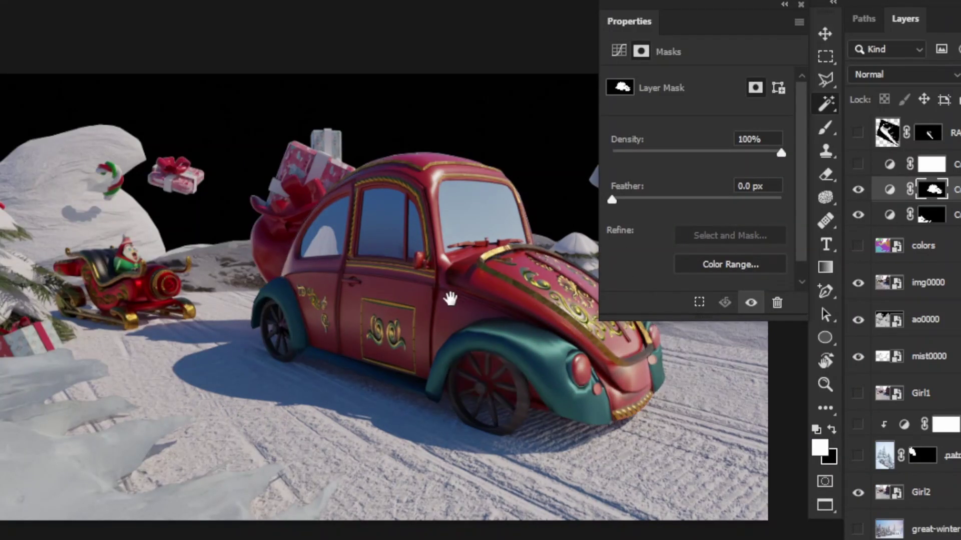
scroll(462, 274, right, 1)
key(x)
drag(408, 254, 289, 283)
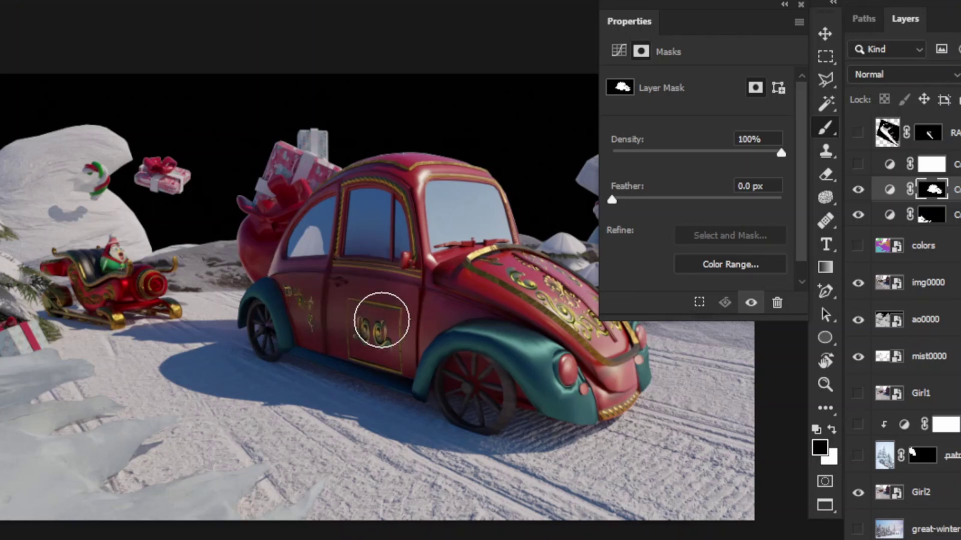
alt+right_drag(495, 314, 497, 320)
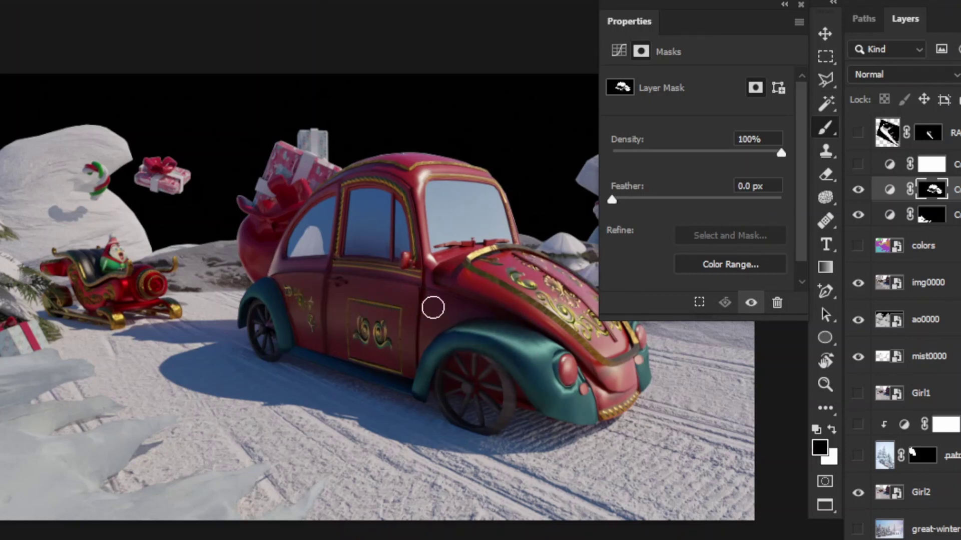
drag(289, 232, 401, 195)
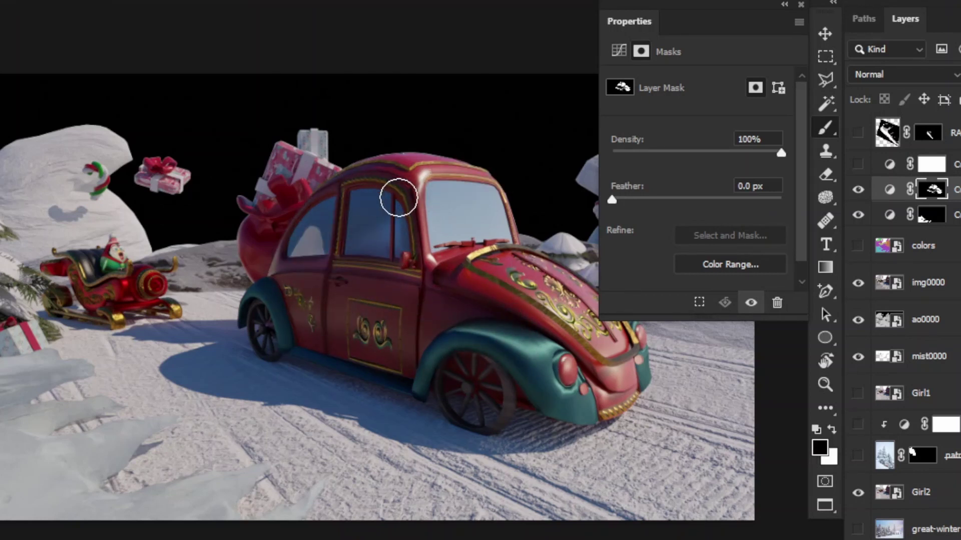
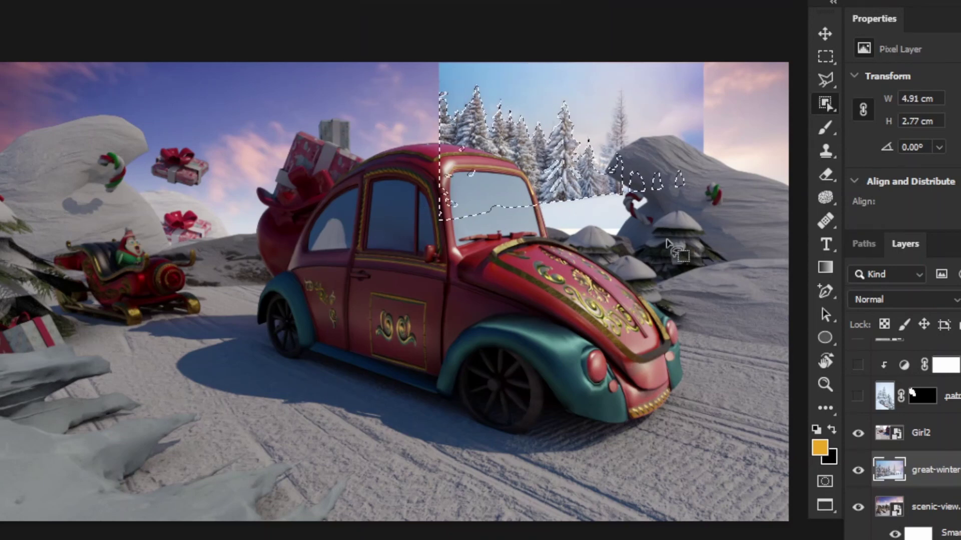
Use the colors layer to add the hood trim to the car selection, then paint highlights over the hood on the black Curves mask.
key(ctrl+shift+m)
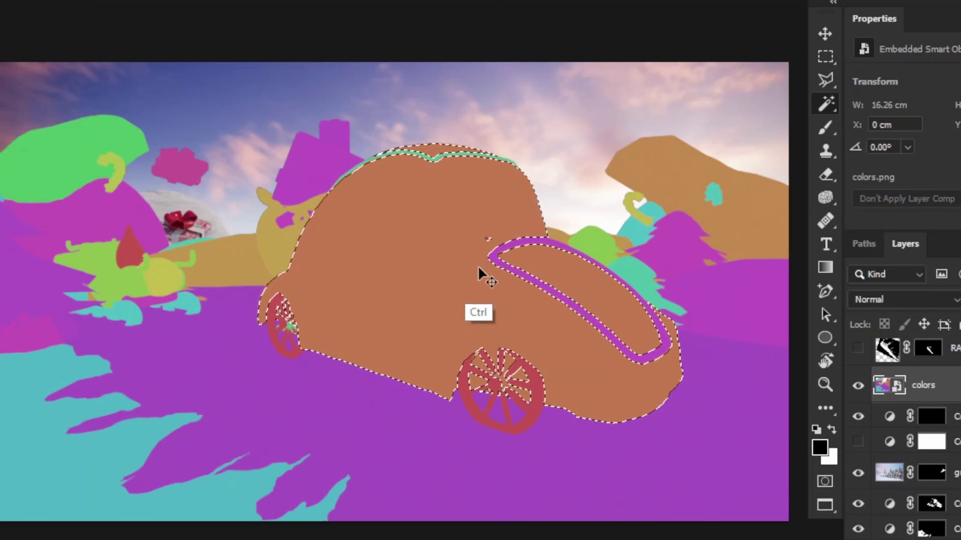
shift+click(497, 260)
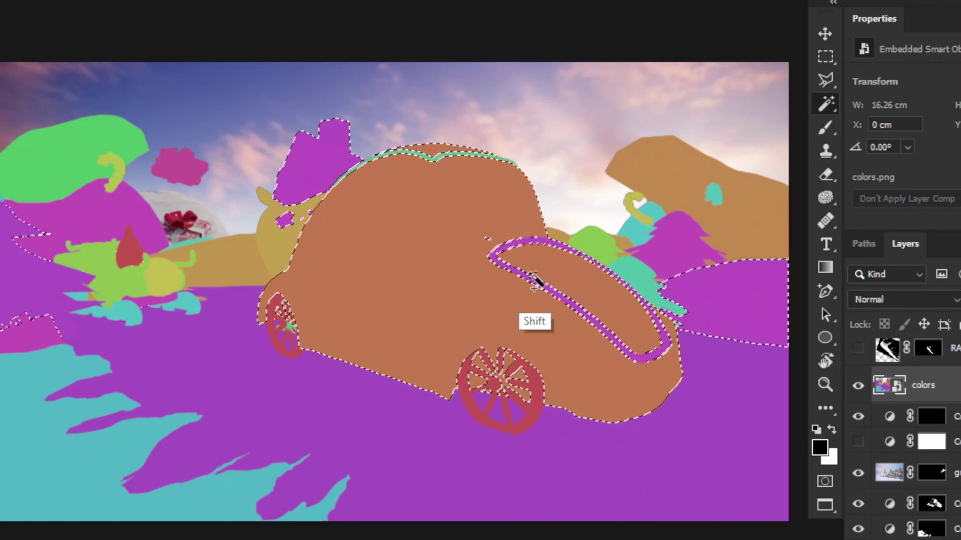
key(ctrl+d)
click(858, 385)
click(931, 416)
key(b)
alt+right_drag(470, 270, 476, 270)
key(x)
mouse_move(475, 271)
mouse_down()
mouse_move(540, 211)
mouse_move(521, 200)
mouse_move(604, 370)
mouse_up()
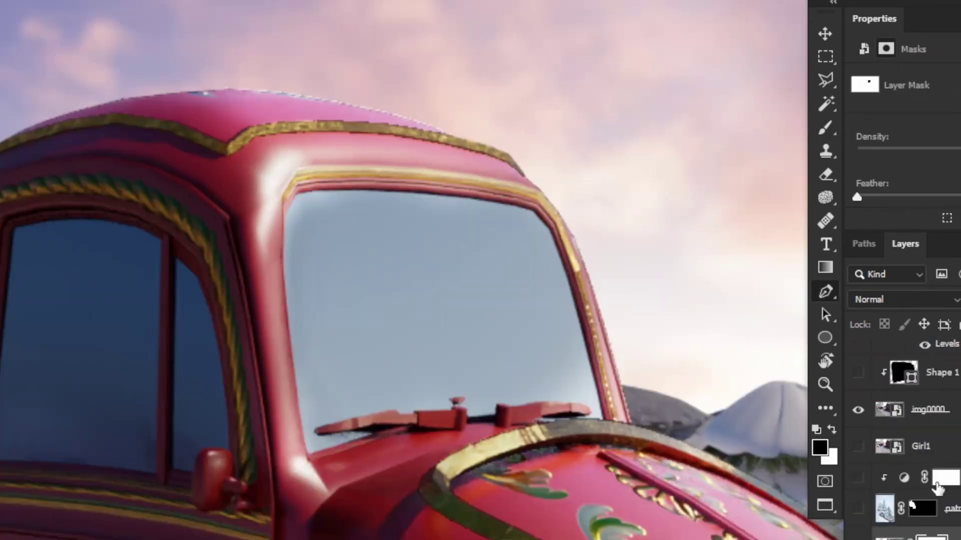
Hide the img0000 layer so the sky shows through the car's windshield.
click(859, 410)
key(z)
key(ctrl+minus)
key(ctrl+minus)
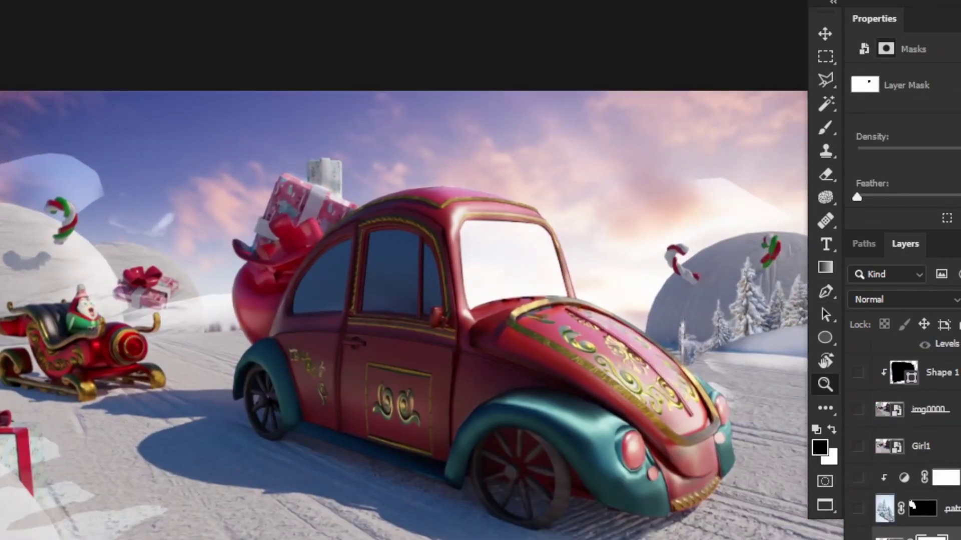
Show the girl cut-out on Layer 1, position her behind the steering wheel in the car and add a layer mask.
scroll(910, 401, down, 3)
click(928, 369)
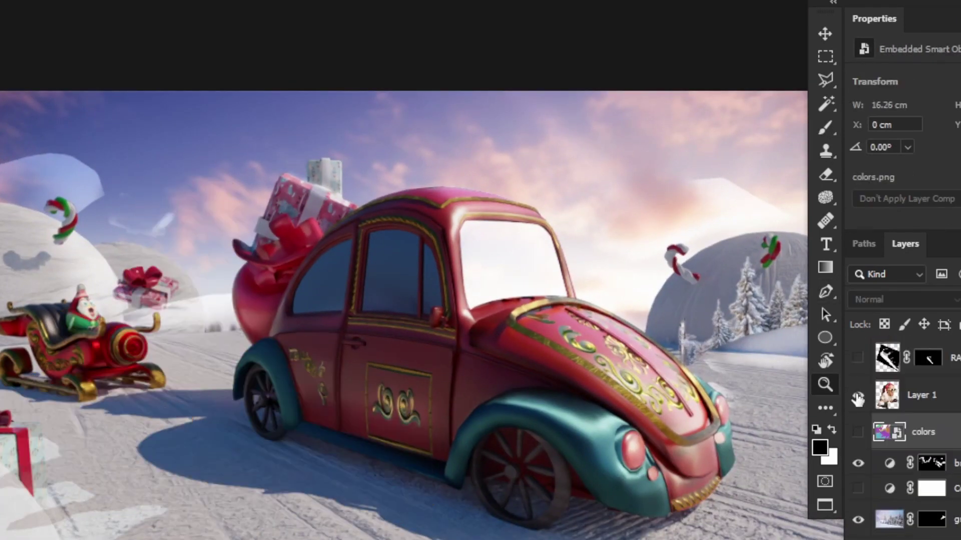
click(572, 257)
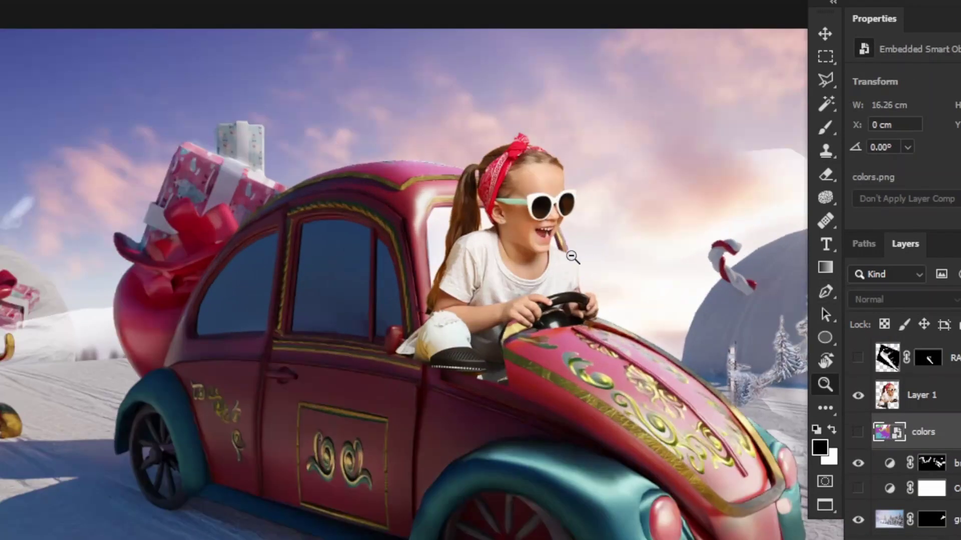
ctrl+drag(535, 262, 518, 243)
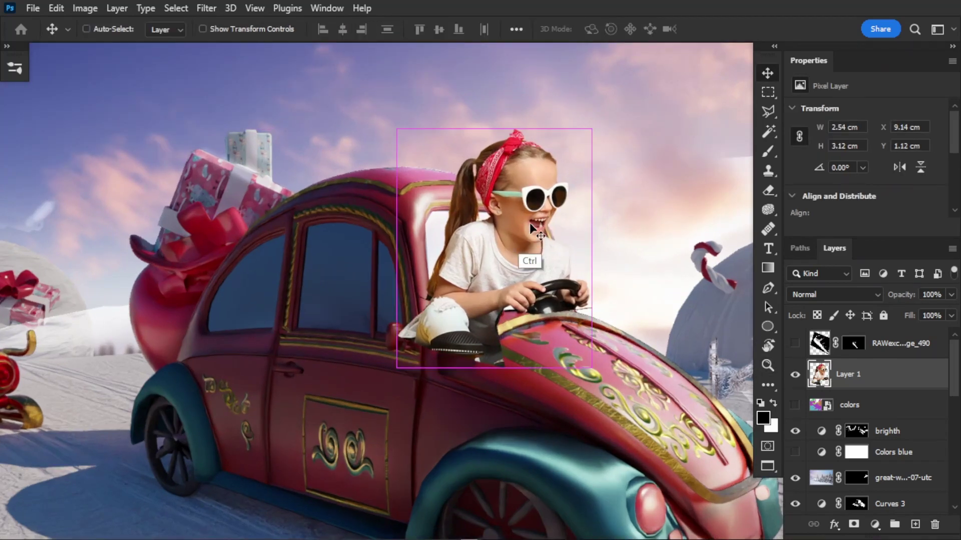
click(853, 525)
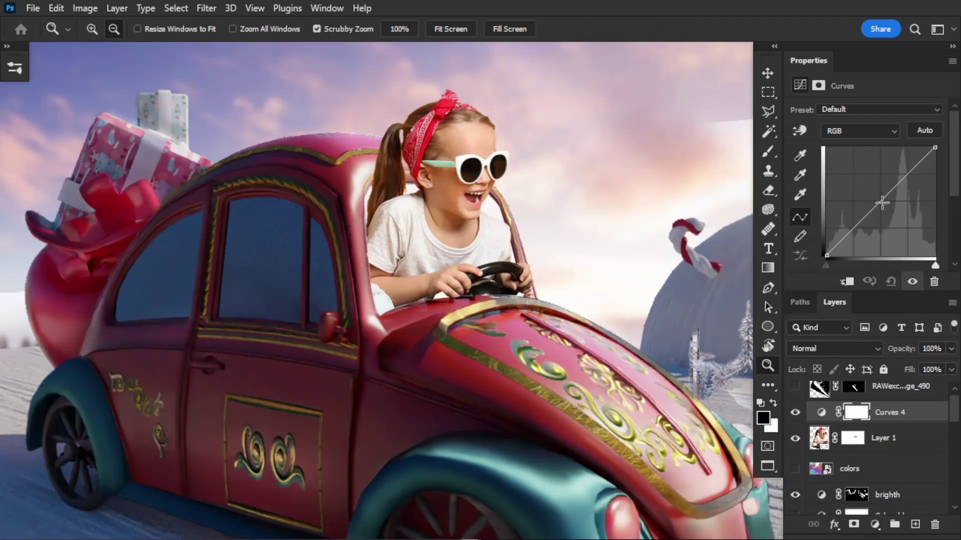
Darken the girl with the Curves 4 adjustment, clip it to Layer 1 and set its blend mode to Luminosity.
drag(882, 202, 902, 214)
click(846, 282)
click(833, 348)
click(810, 528)
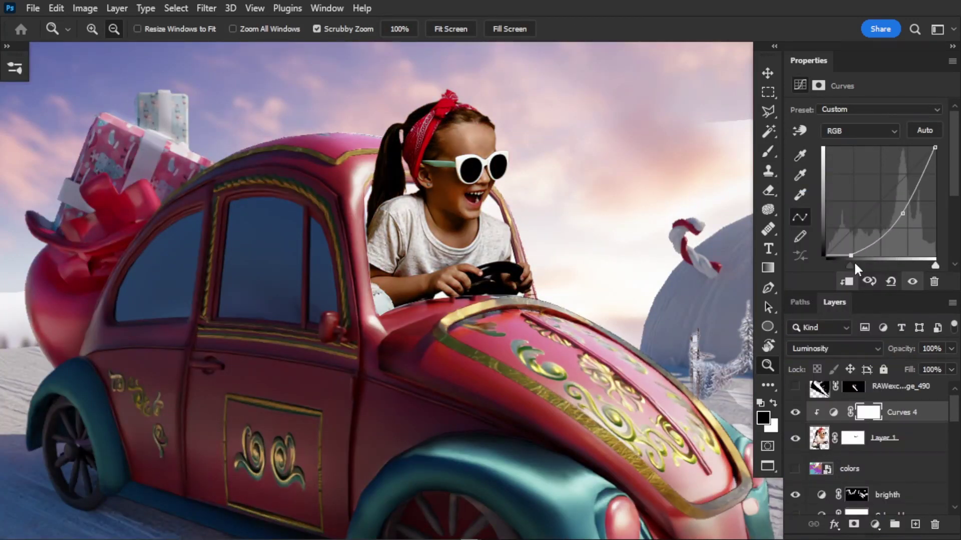
Add a Hue/Saturation adjustment clipped to the girl and set the Reds saturation to -29.
click(875, 525)
click(870, 388)
click(871, 130)
click(845, 145)
drag(866, 197, 830, 198)
key(ctrl+alt+g)
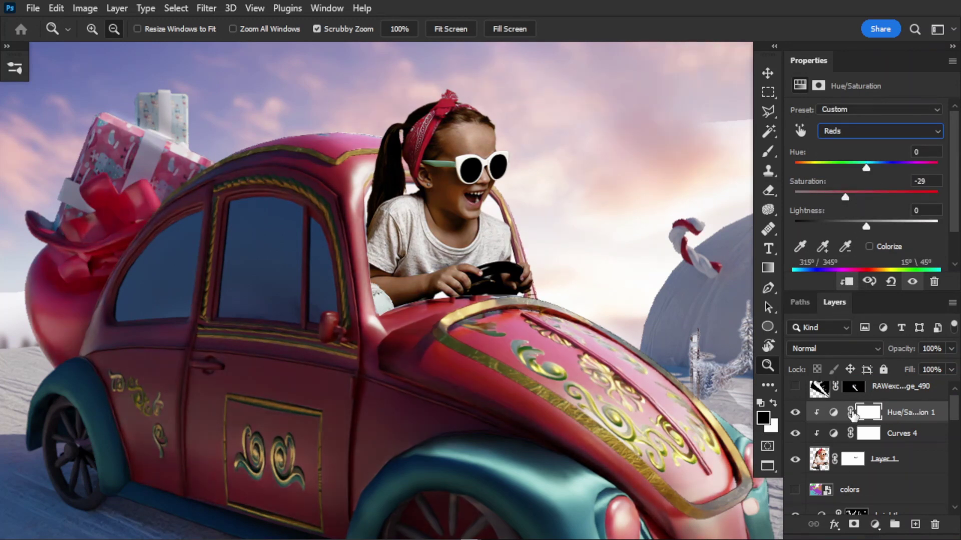
Lower the white end of the Curves 4 curve and paint its mask black at 60% opacity over the girl's face.
click(868, 433)
click(830, 434)
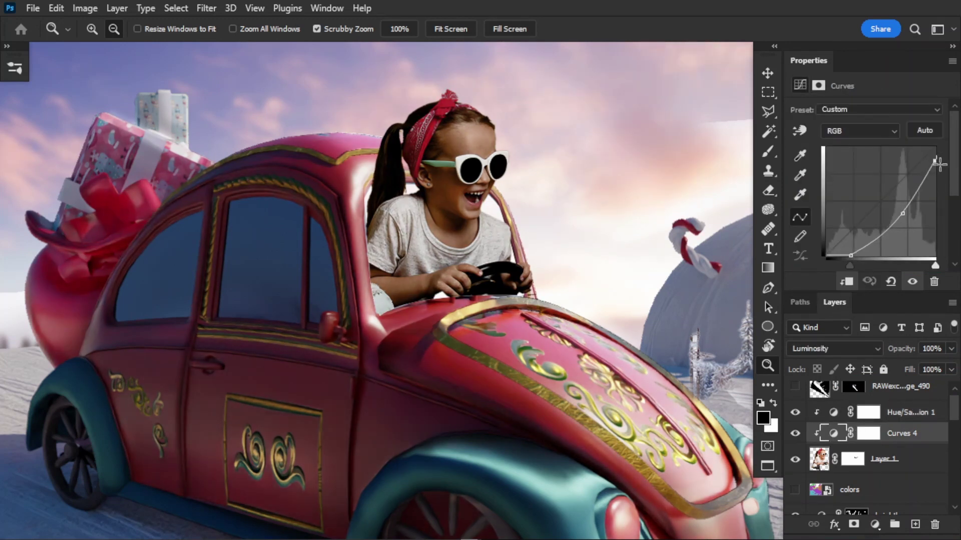
key(b)
key(ctrl+\)
alt+scroll(477, 190, up, 3)
alt+right_drag(366, 371, 367, 374)
alt+scroll(476, 122, down, 2)
alt+right_drag(386, 170, 384, 169)
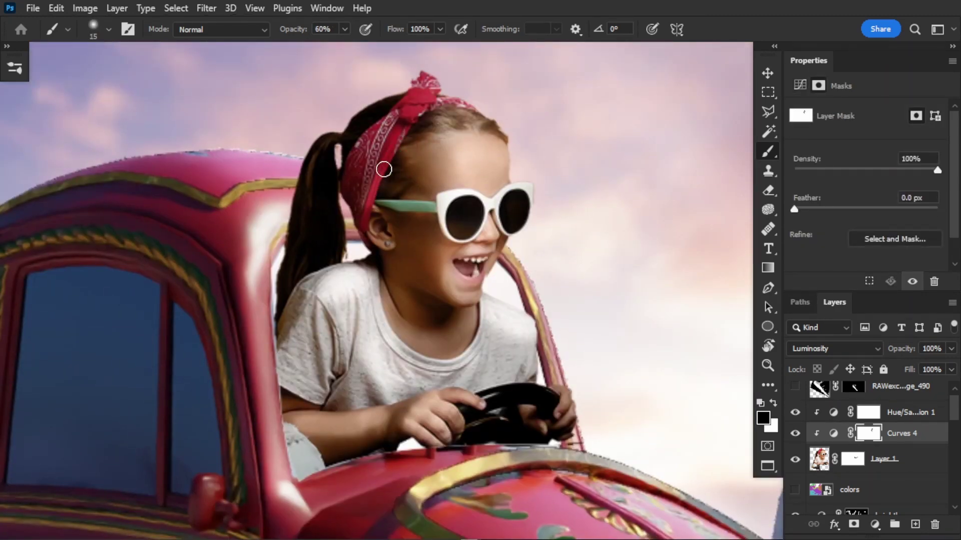
alt+right_drag(435, 247, 470, 239)
right_click(769, 212)
click(769, 168)
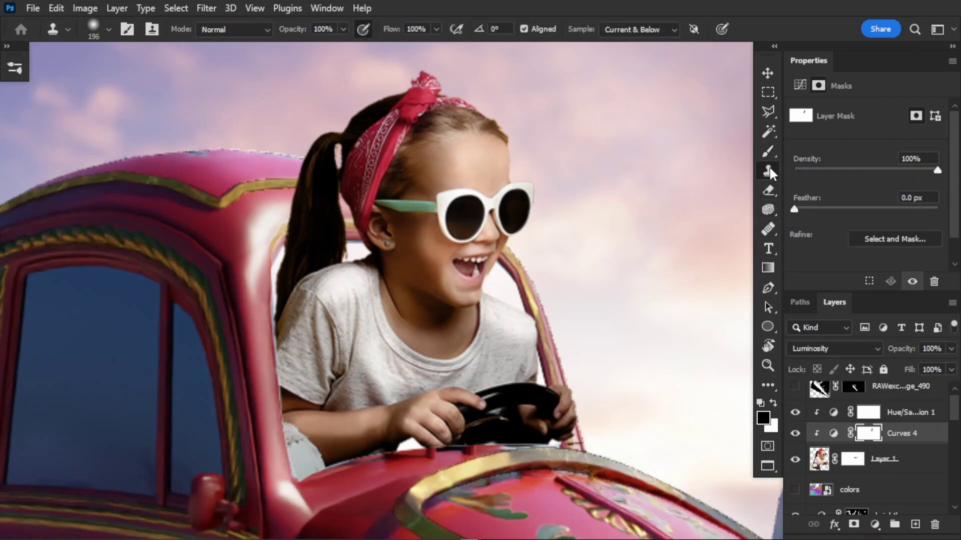
click(765, 189)
key(i)
click(770, 384)
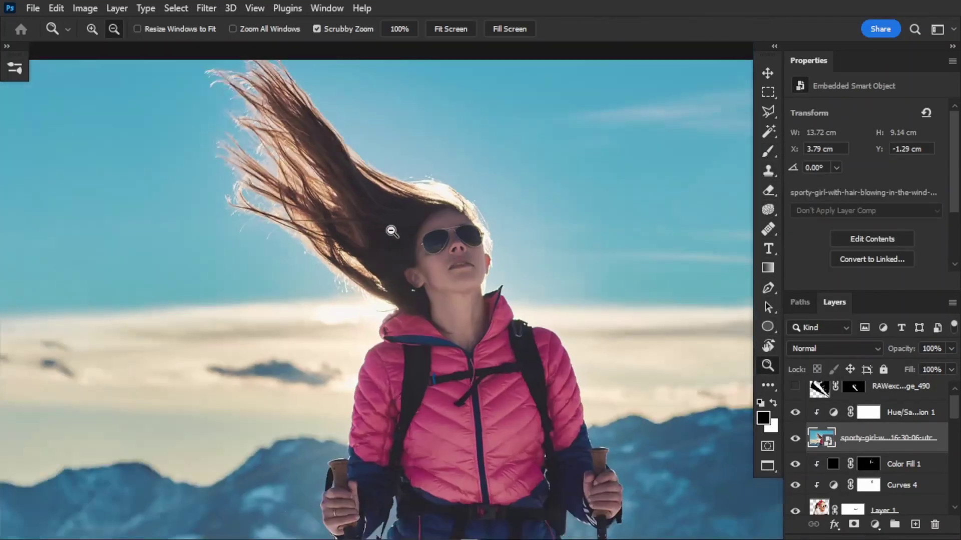
Sample the blue sky behind the sporty girl's hair with Color Range to isolate the hair.
click(180, 9)
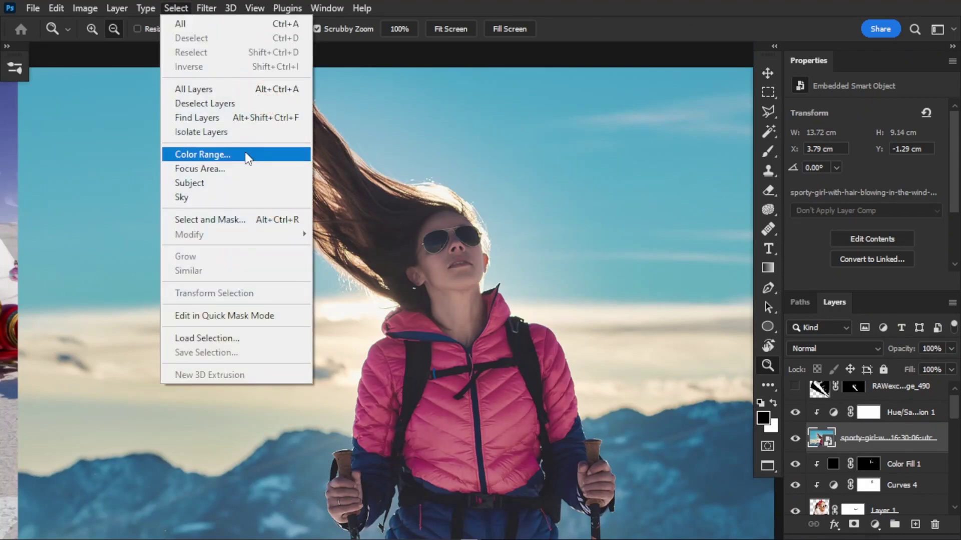
click(235, 155)
shift+click(251, 230)
click(696, 112)
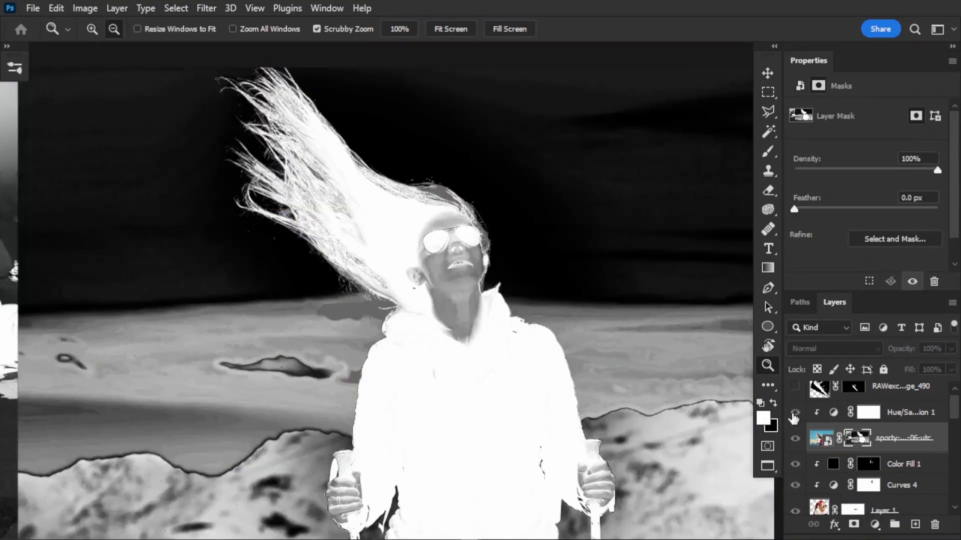
Increase the hair mask's contrast with Levels, setting the black input to 75 and the white input to 165.
key(ctrl+l)
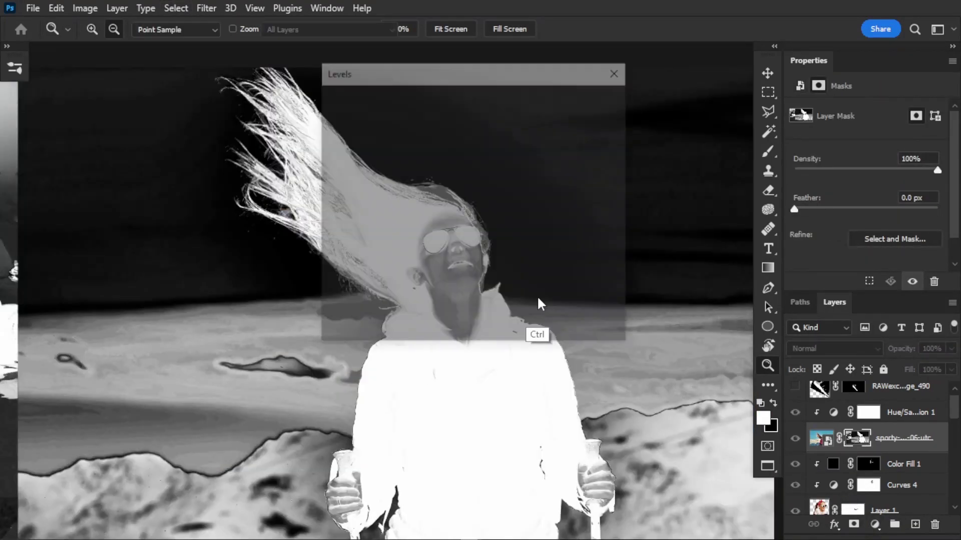
drag(440, 259, 495, 259)
drag(630, 259, 571, 259)
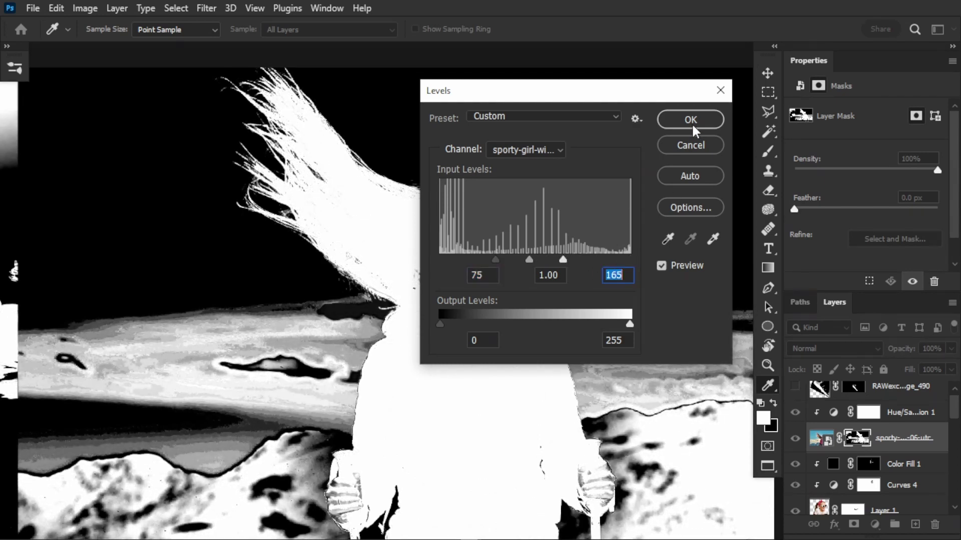
click(691, 120)
Lasso around the flying hair on the mask, invert the selection and fill everything outside the hair with black.
key(l)
mouse_move(403, 152)
alt+mouse_down()
mouse_move(303, 62)
mouse_move(224, 235)
alt+mouse_up()
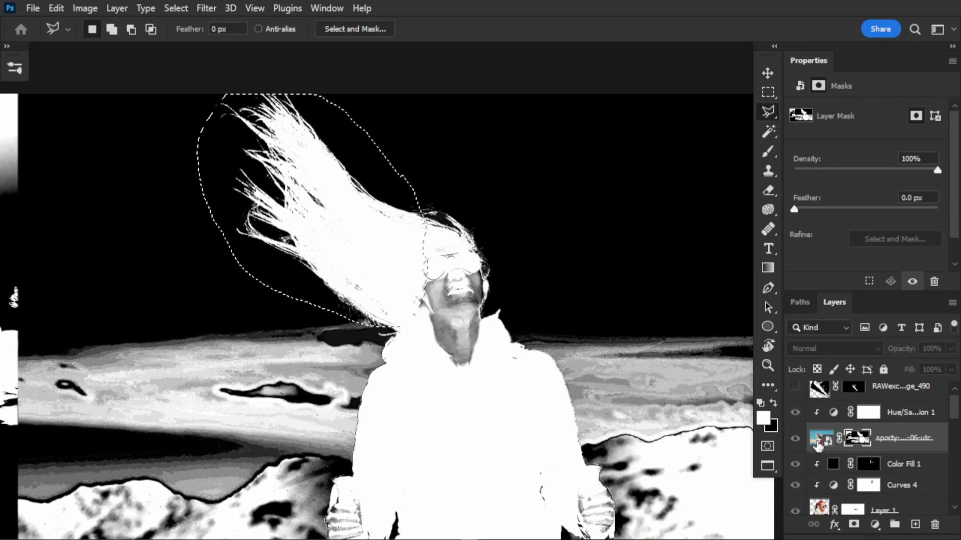
key(ctrl+shift+i)
key(ctrl+BackSpace)
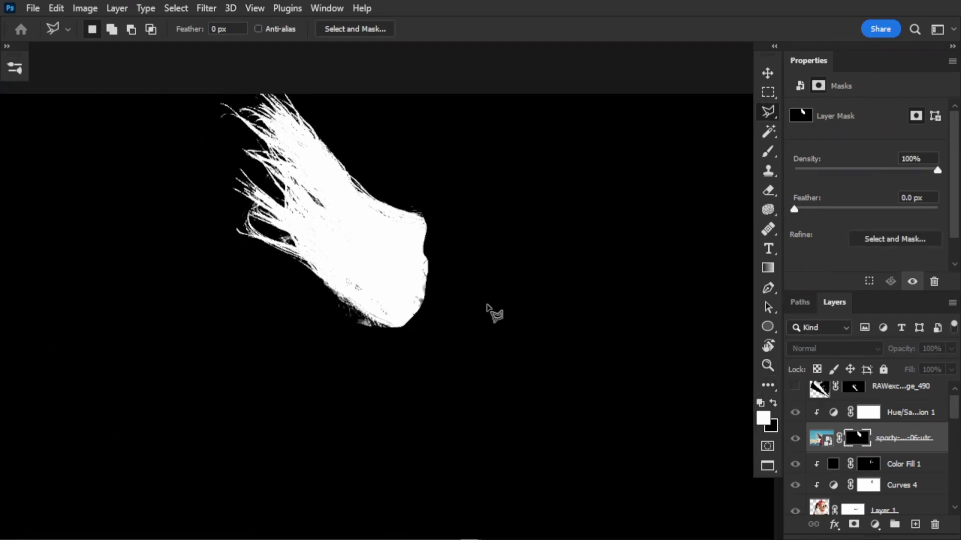